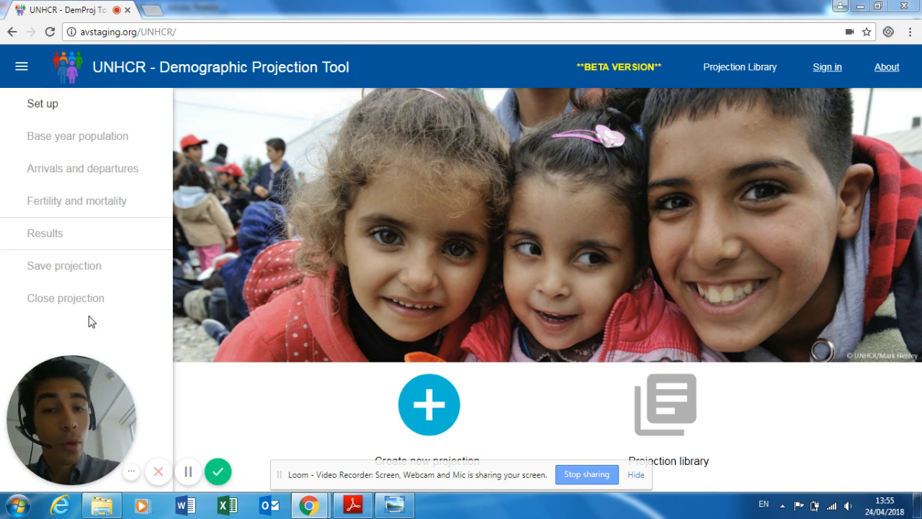
- Bring the projection methodology PDF forward, then open the saved Projection_test2 chart image
left_click(176, 34)
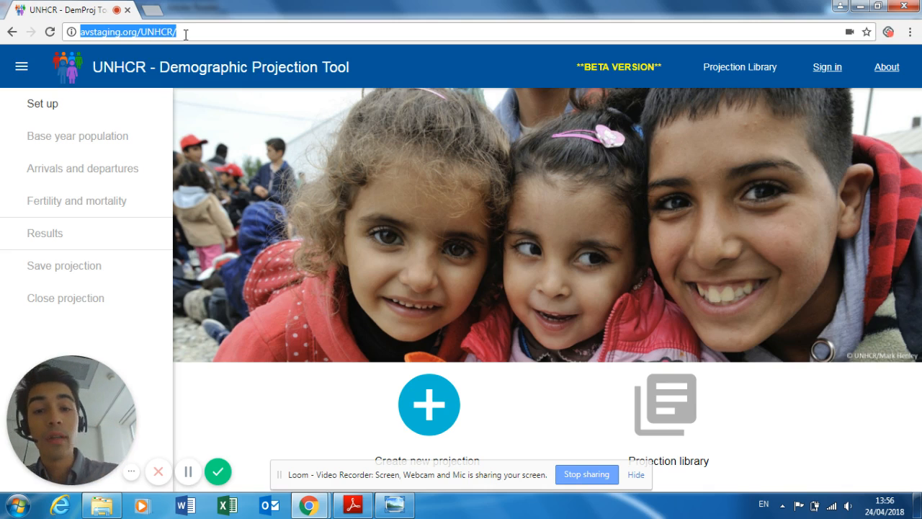
left_click(832, 452)
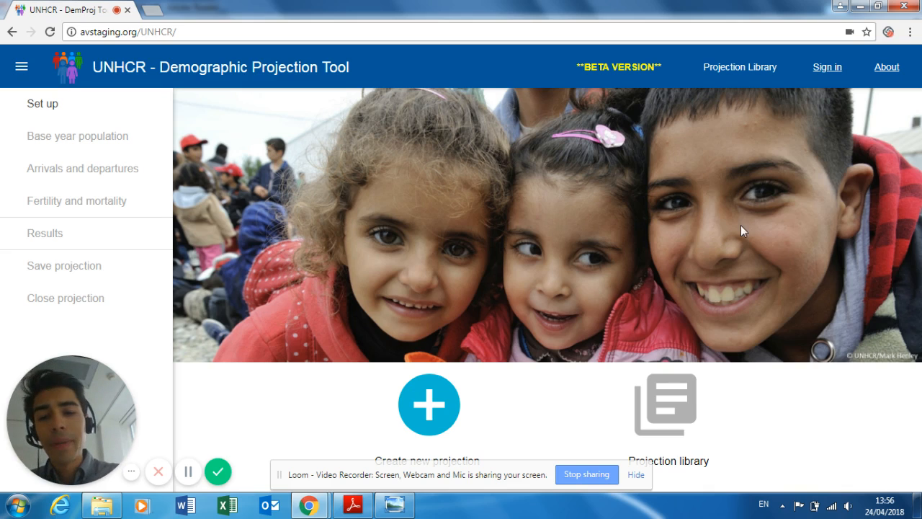
left_click(343, 510)
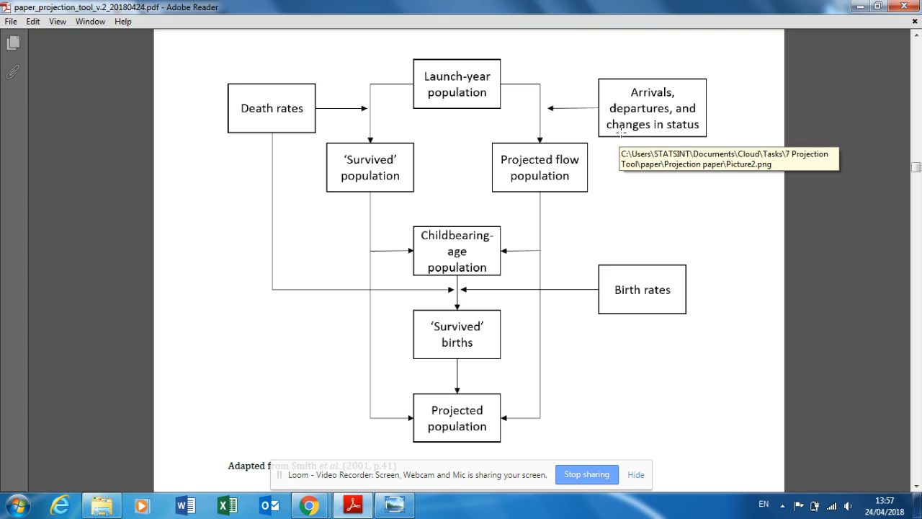
left_click(407, 507)
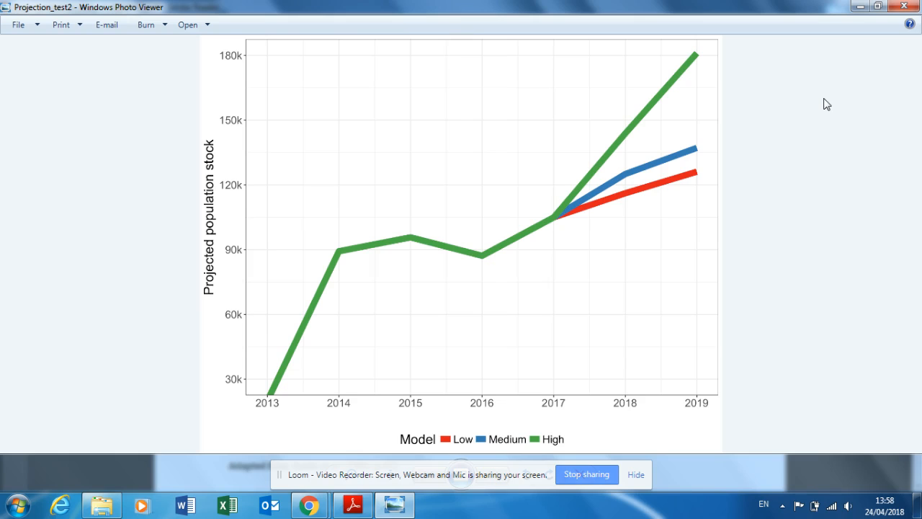
- Minimize the chart viewer and return to the UNHCR DemProj tool window in Chrome
left_click(863, 7)
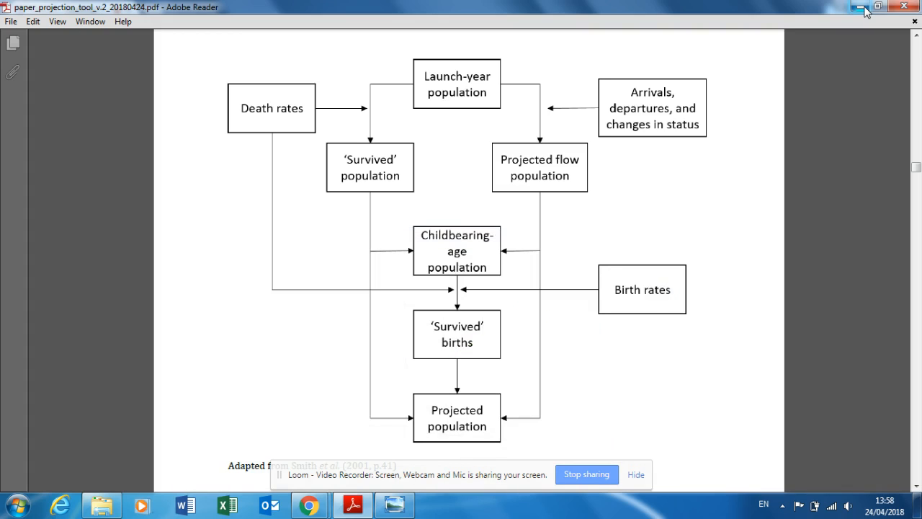
left_click(309, 505)
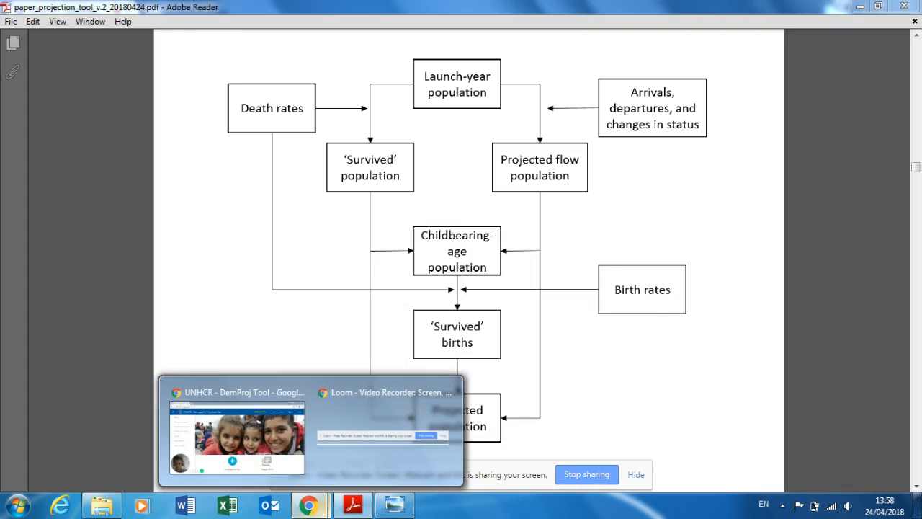
left_click(263, 437)
- Bring up the tool's Sign in form, with its username and password fields
left_click(147, 30)
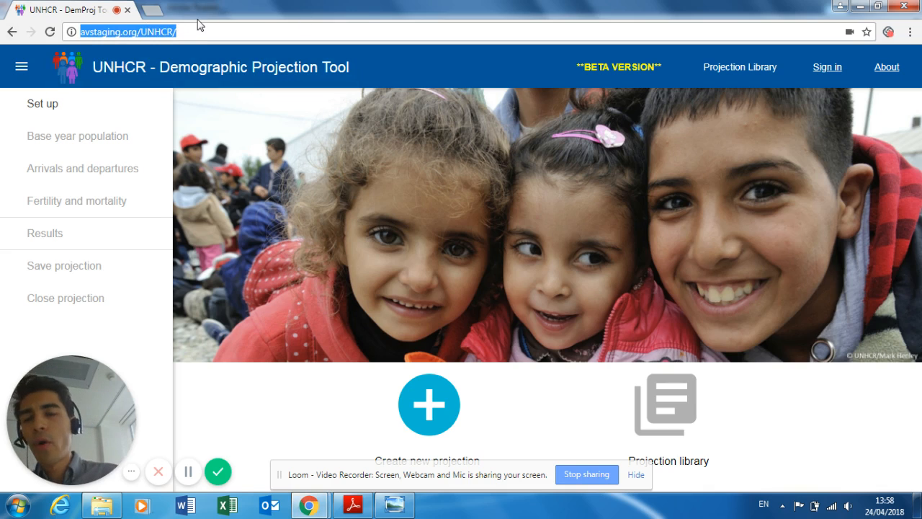
left_click(201, 425)
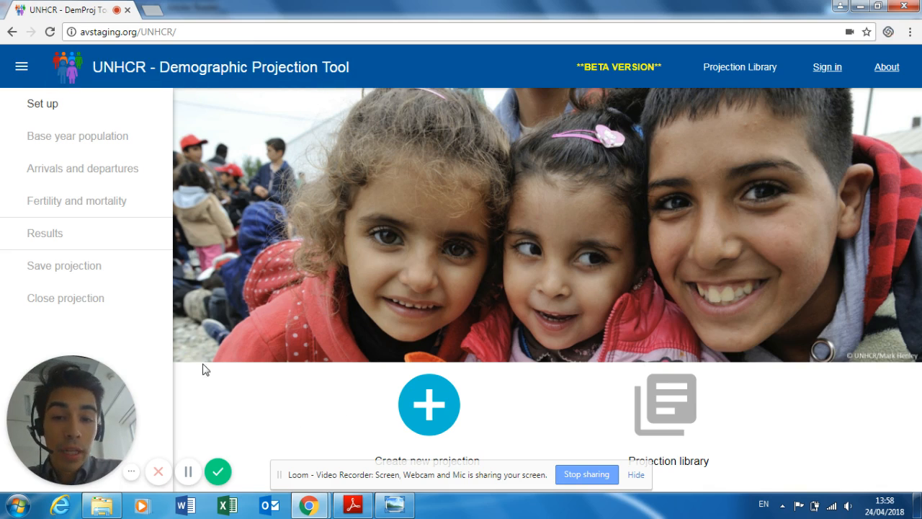
left_click(636, 476)
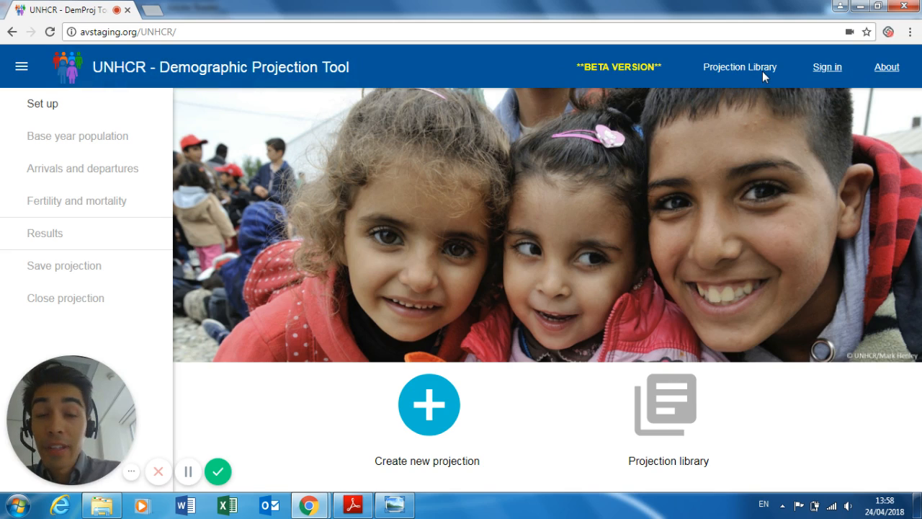
left_click(822, 68)
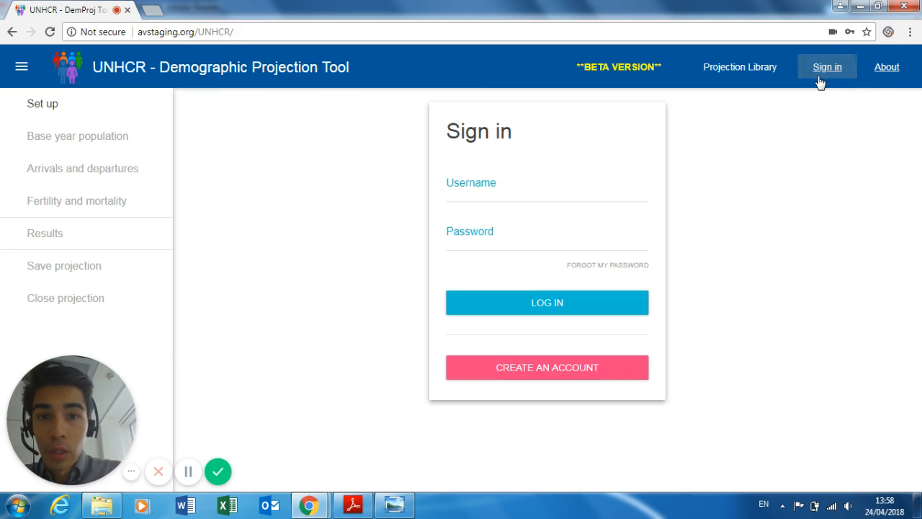
- Choose CREATE AN ACCOUNT to open the Avenir Health registration form in a new tab
left_click(537, 371)
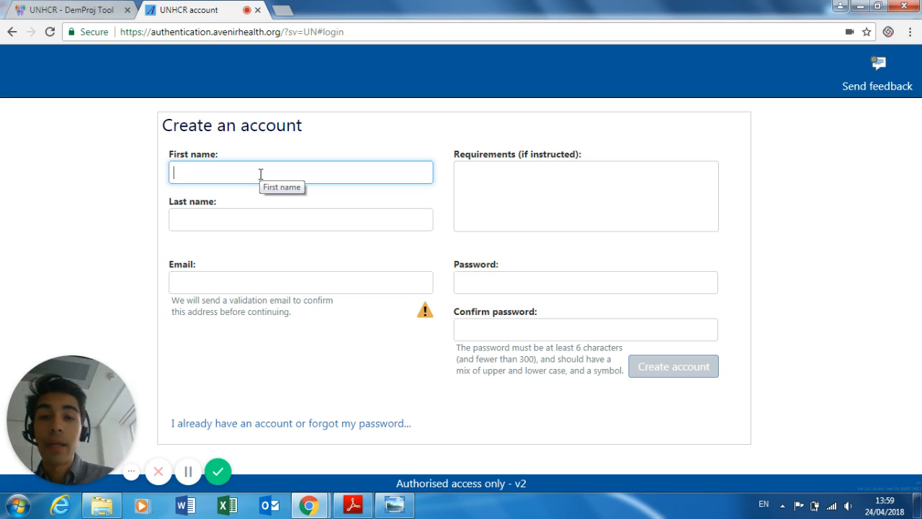
- Leave the registration form and return to the DemProj Tool tab with credentials pre-filled
left_click(274, 282)
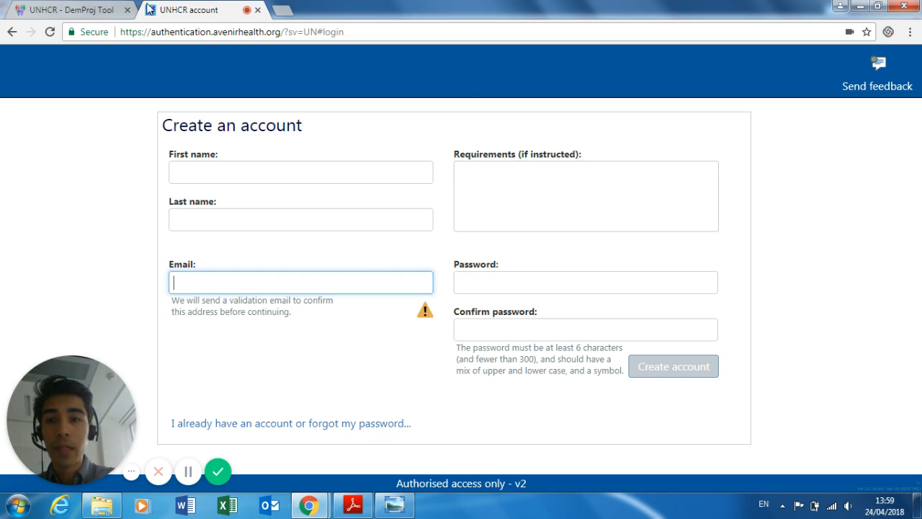
left_click(117, 9)
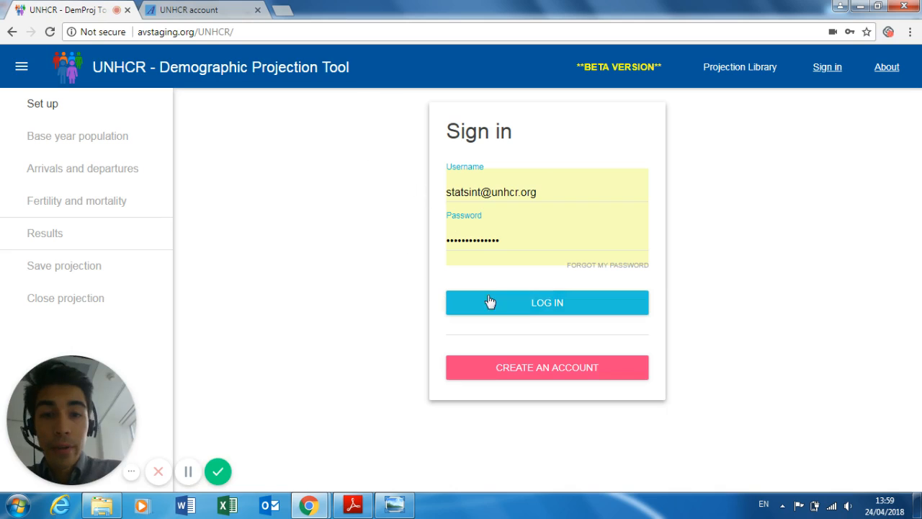
- Log in with the filled-in credentials and create a new projection
left_click(564, 305)
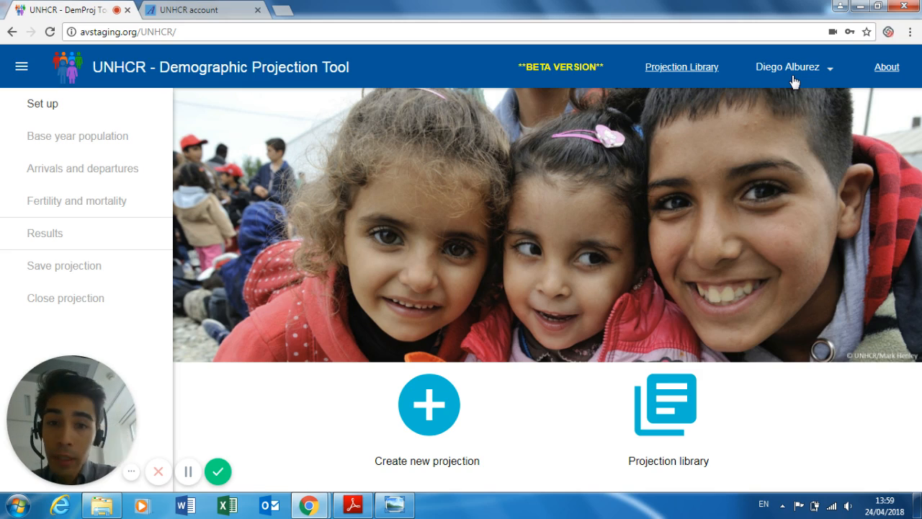
left_click(426, 425)
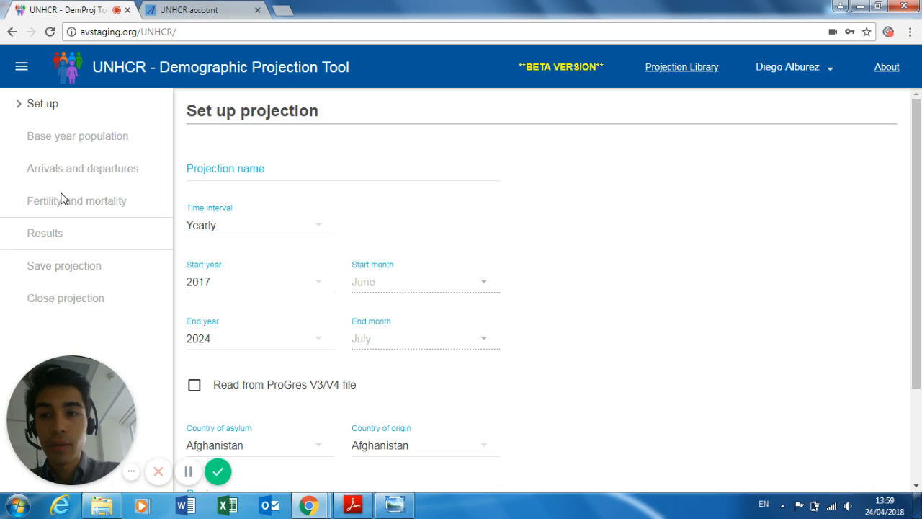
left_click(262, 171)
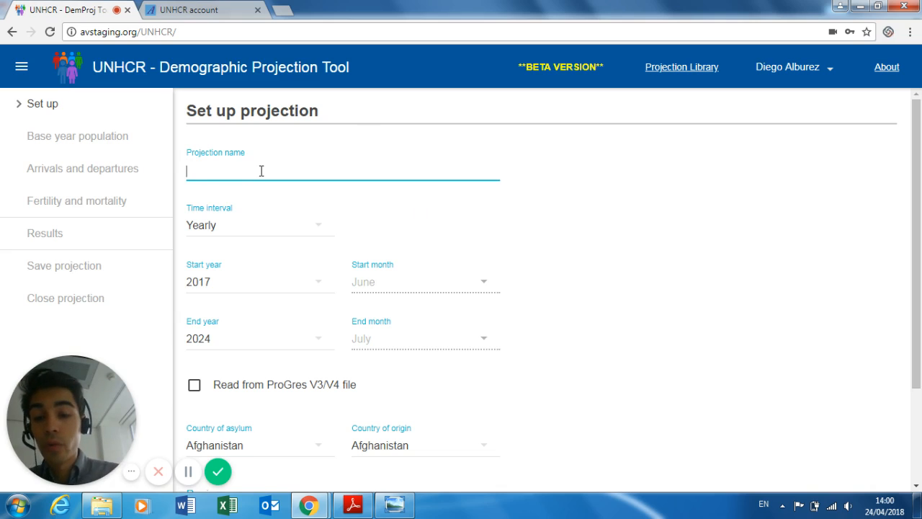
- Enter 'Test' as the projection name and keep the Yearly time interval
type("Test")
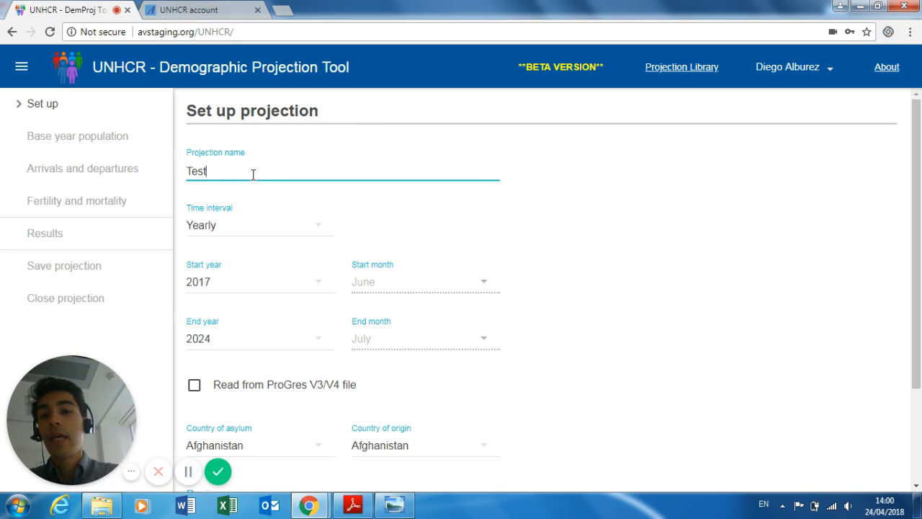
left_click(402, 231)
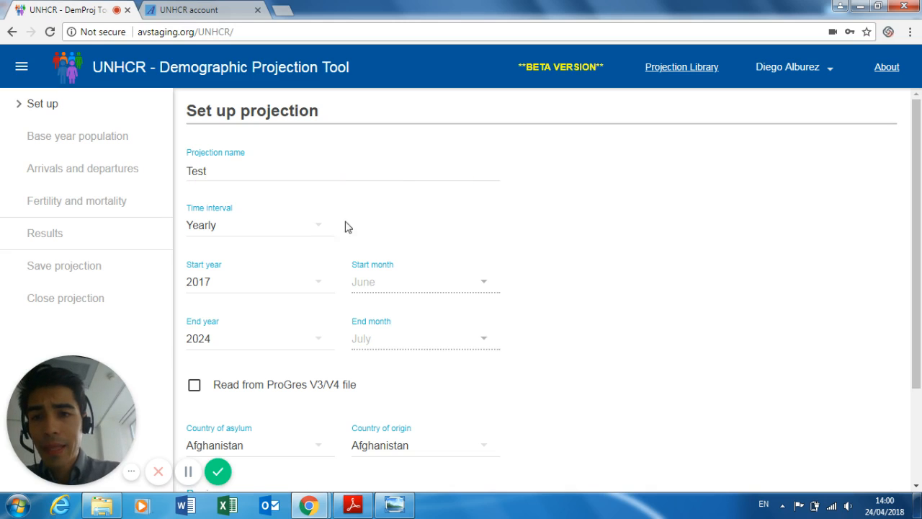
left_click(325, 231)
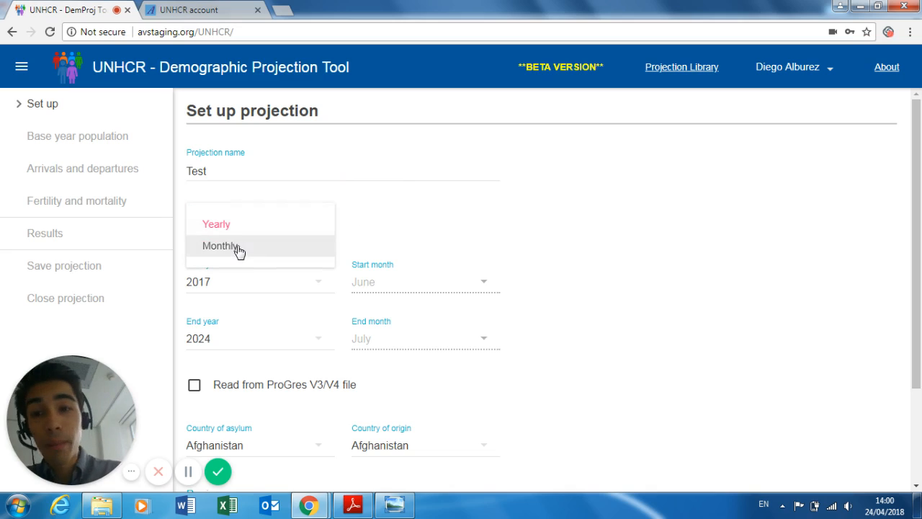
left_click(242, 231)
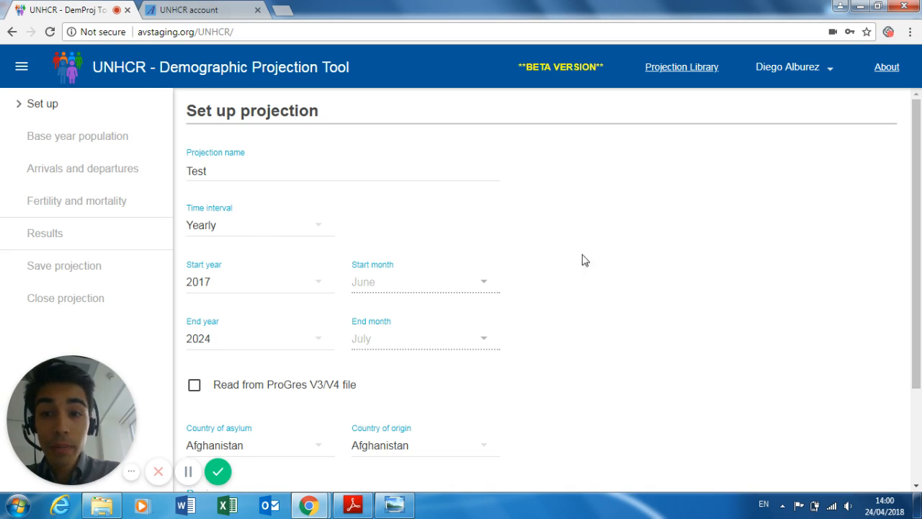
scroll(587, 315, "down", 1)
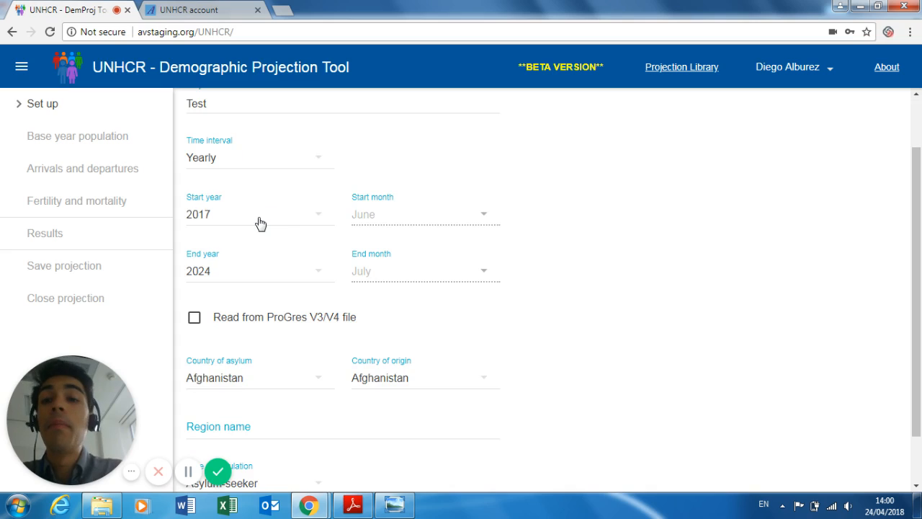
- Set the projection period to 2017–2019 and tick 'Read from ProGres V3/V4 file'
left_click(260, 225)
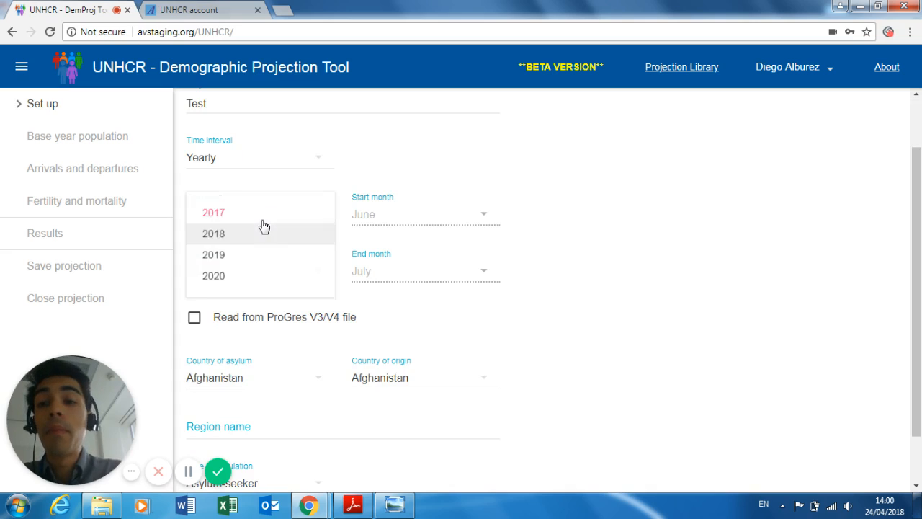
left_click(224, 238)
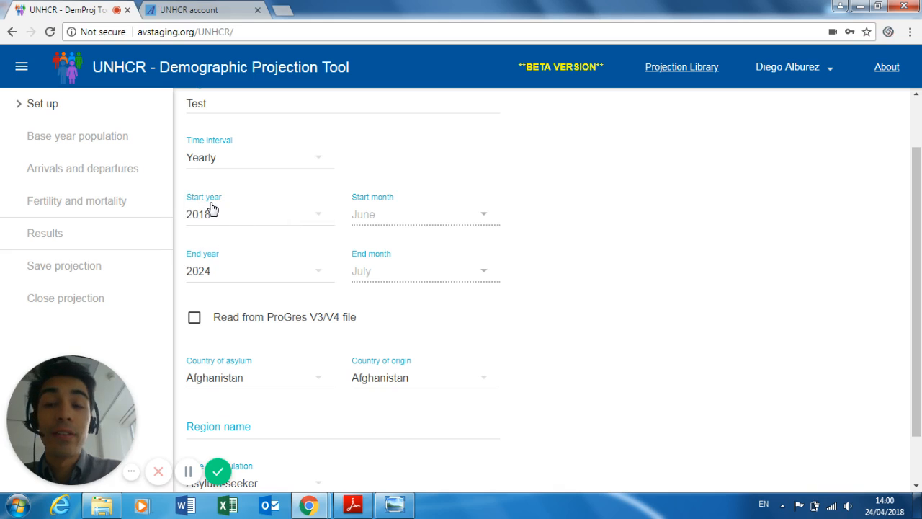
left_click(218, 271)
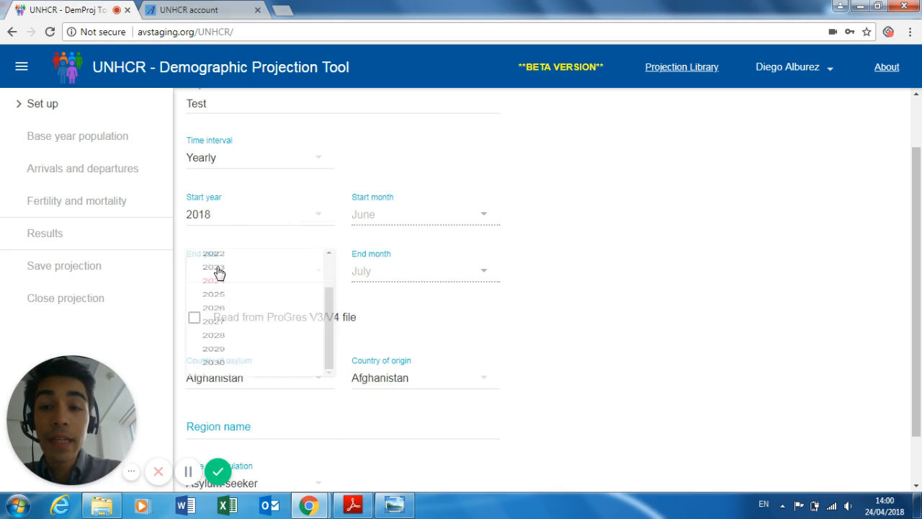
left_click(219, 222)
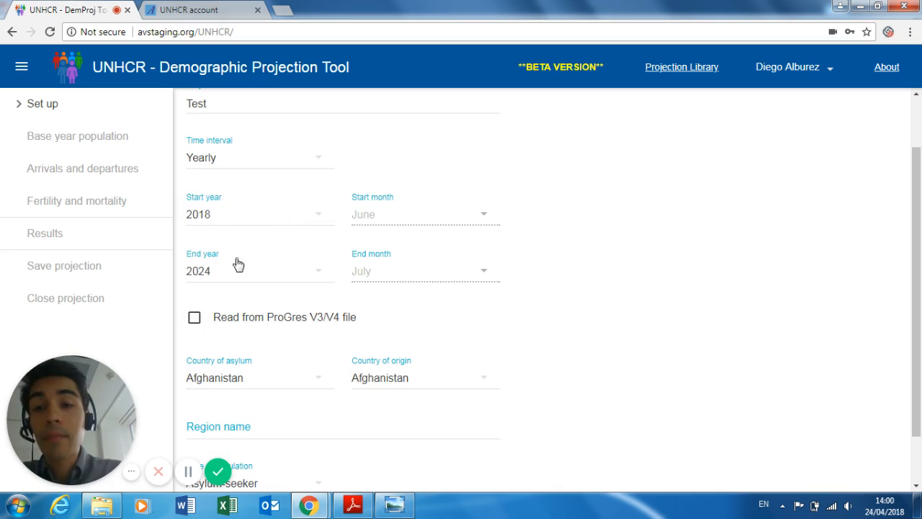
left_click(217, 216)
left_click(220, 212)
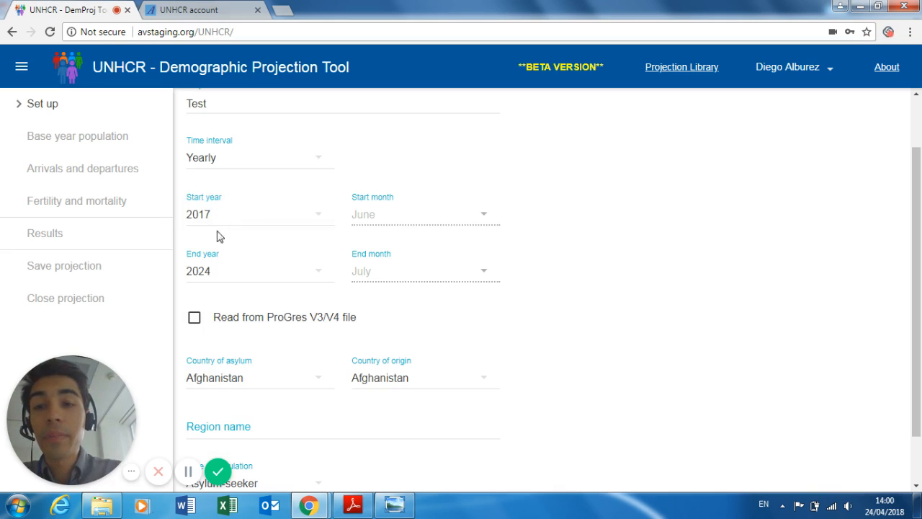
left_click(208, 274)
scroll(242, 333, "up", 2)
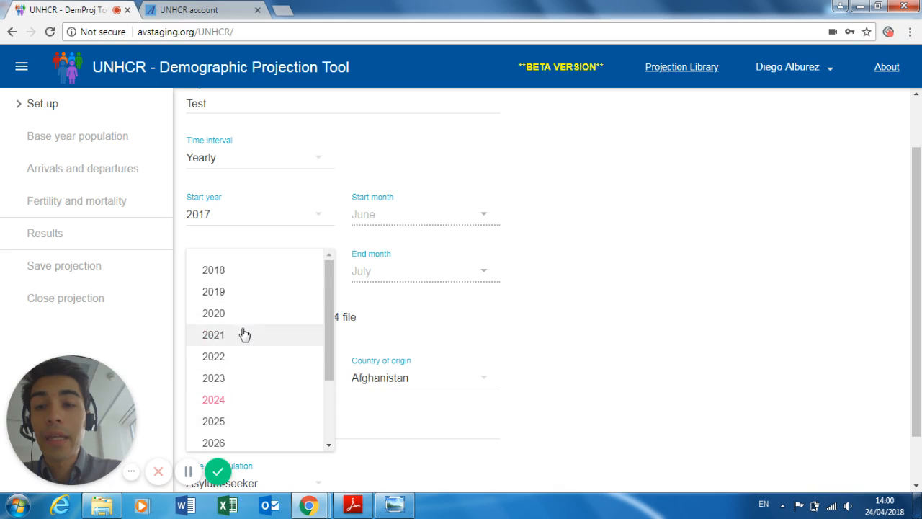
left_click(228, 295)
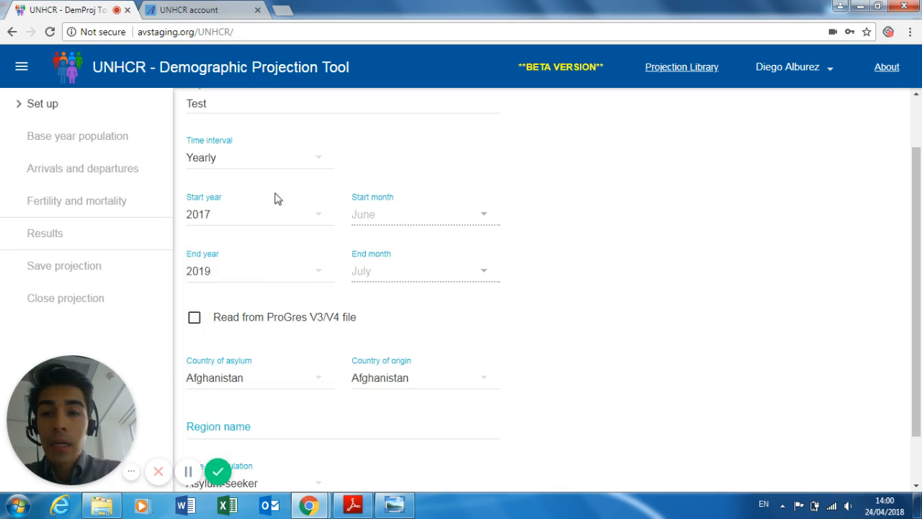
scroll(661, 389, "down", 1)
scroll(660, 387, "up", 1)
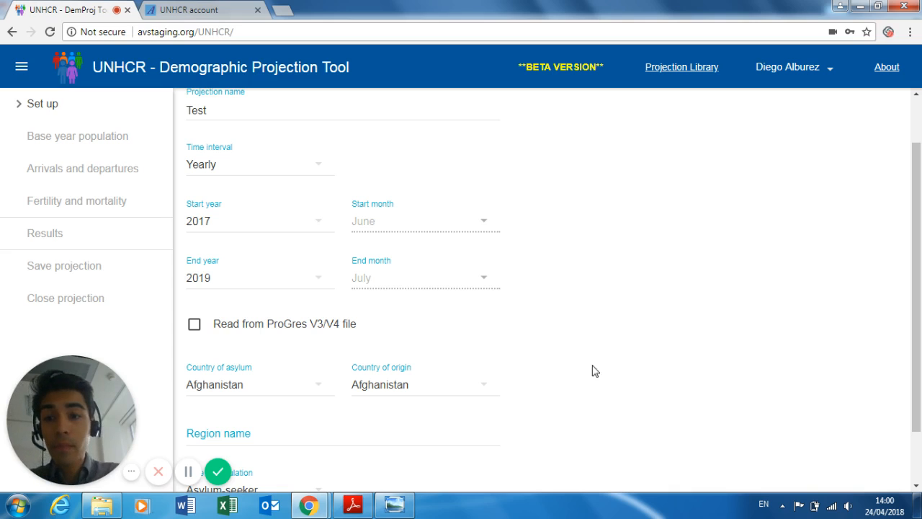
left_click(245, 329)
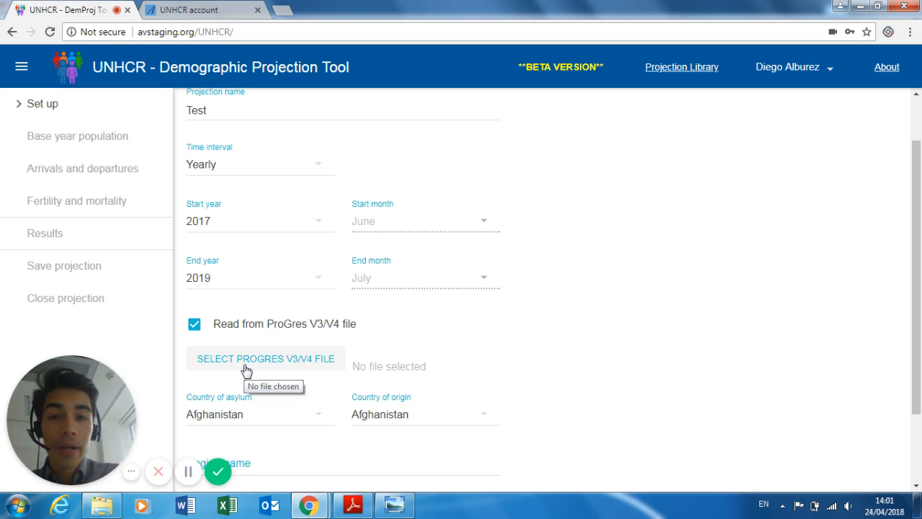
- Open Kenya_aggregated from the DPT tutorial folder and maximize the Excel window
left_click(102, 506)
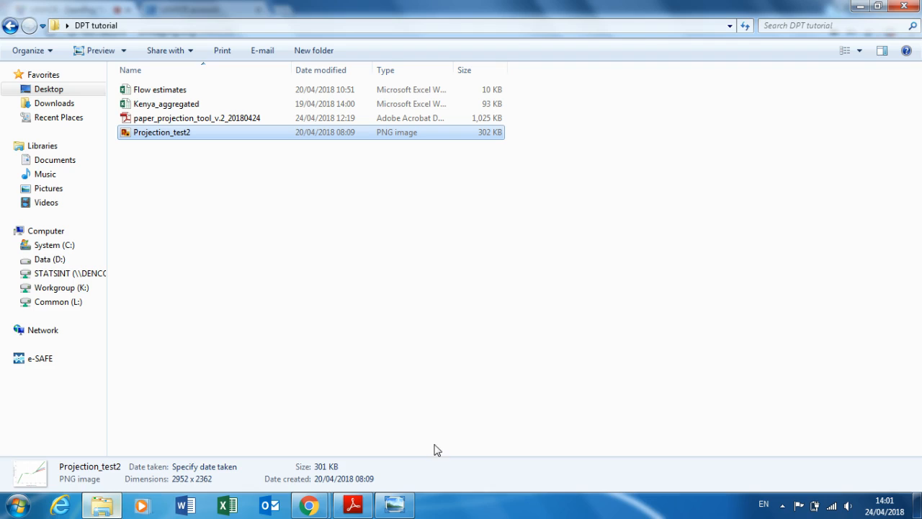
double_click(274, 104)
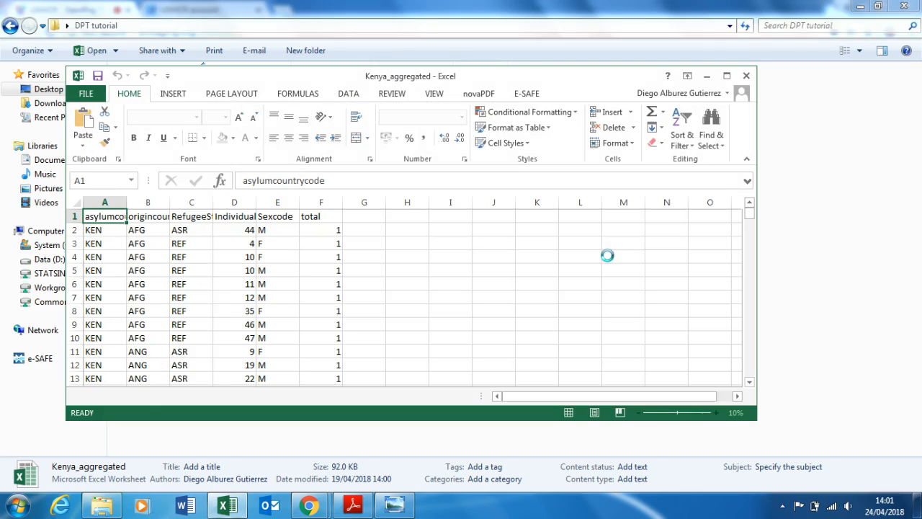
left_click(727, 76)
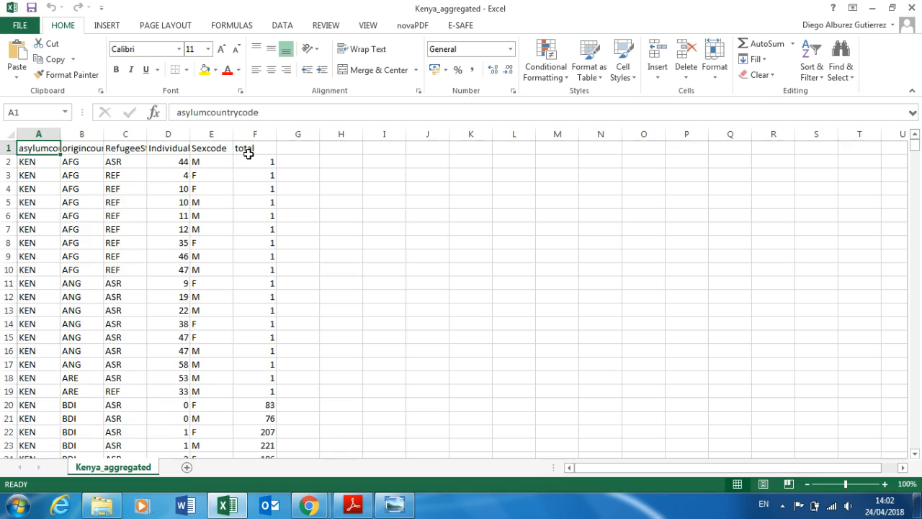
- Inspect the first data row's codes and widen column D to show IndividualAge fully
left_click(45, 163)
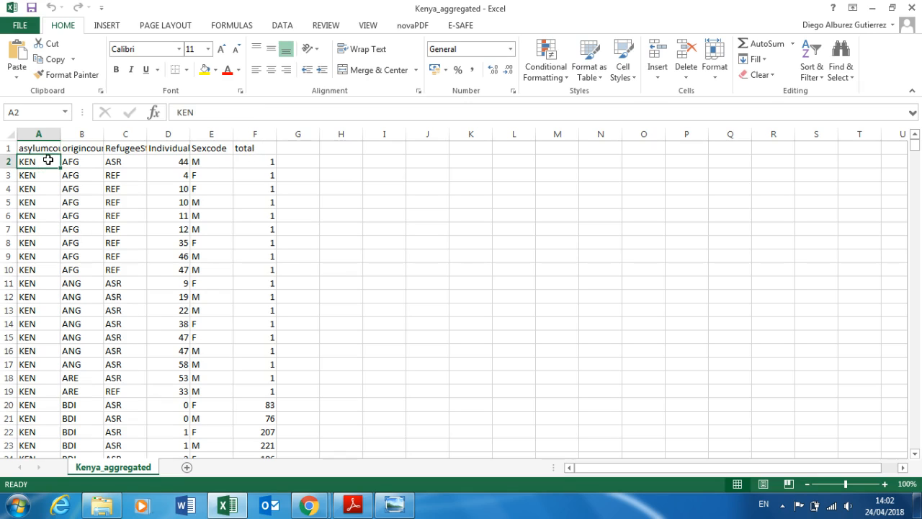
left_click(72, 150)
left_click(72, 161)
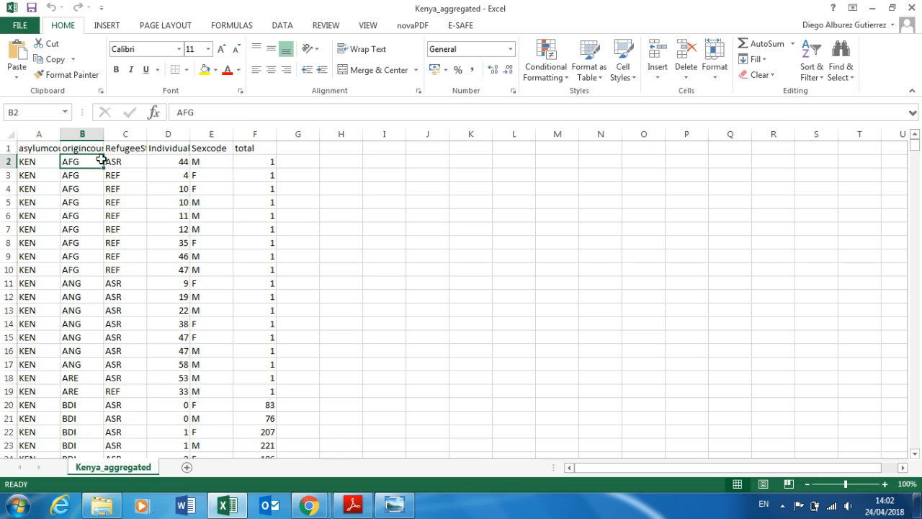
left_click_drag(119, 163, 123, 186)
left_click(127, 160)
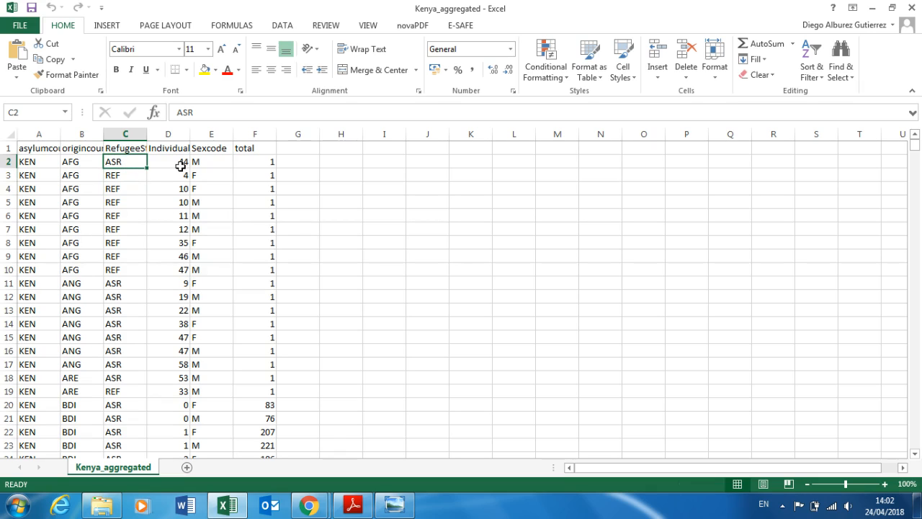
left_click(180, 164)
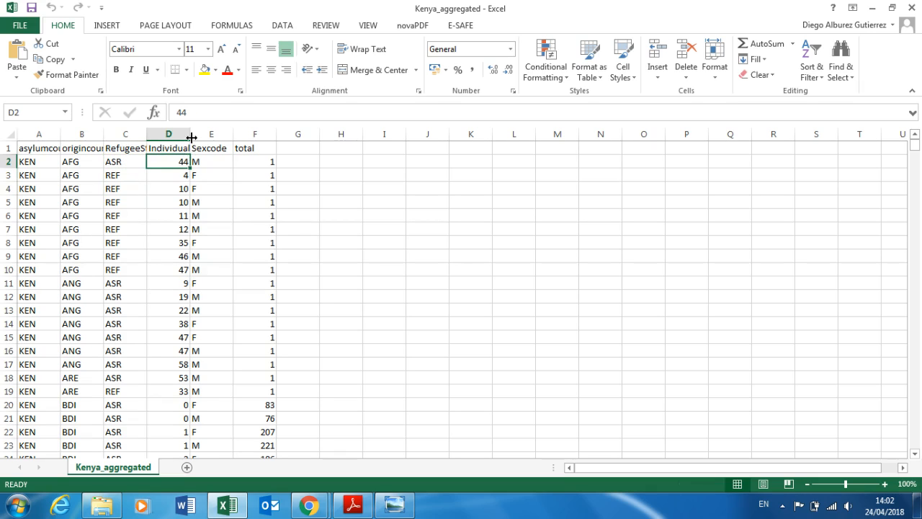
left_click_drag(191, 135, 241, 136)
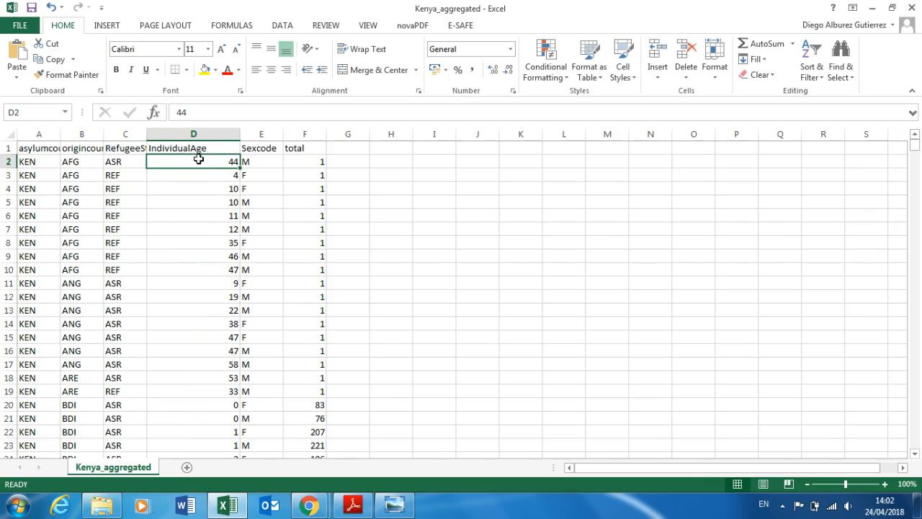
- Review row 2 values (KEN, origin, status, age, sex, total) and scroll the data
left_click(300, 161)
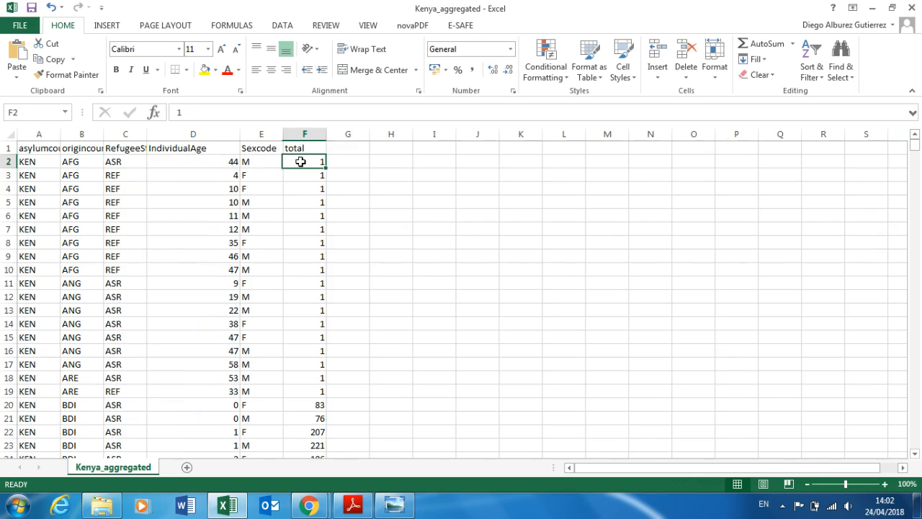
left_click(247, 162)
left_click(223, 163)
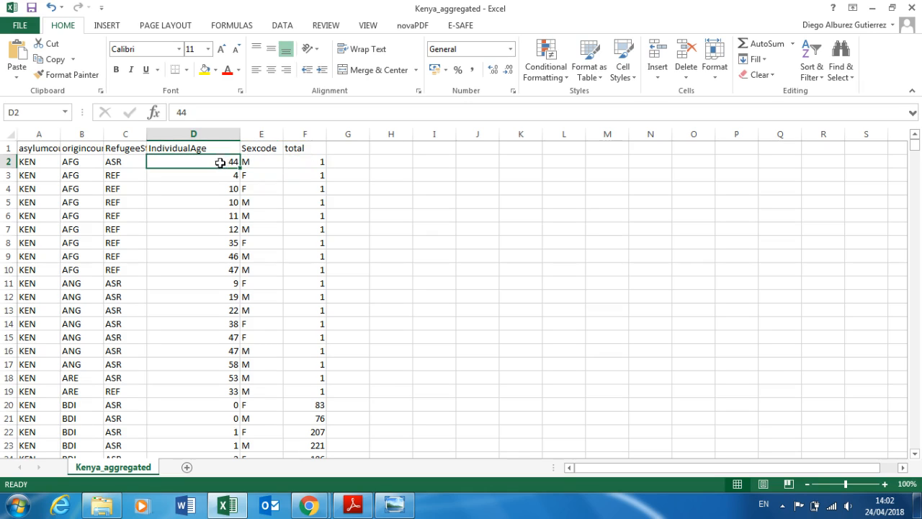
left_click(40, 160)
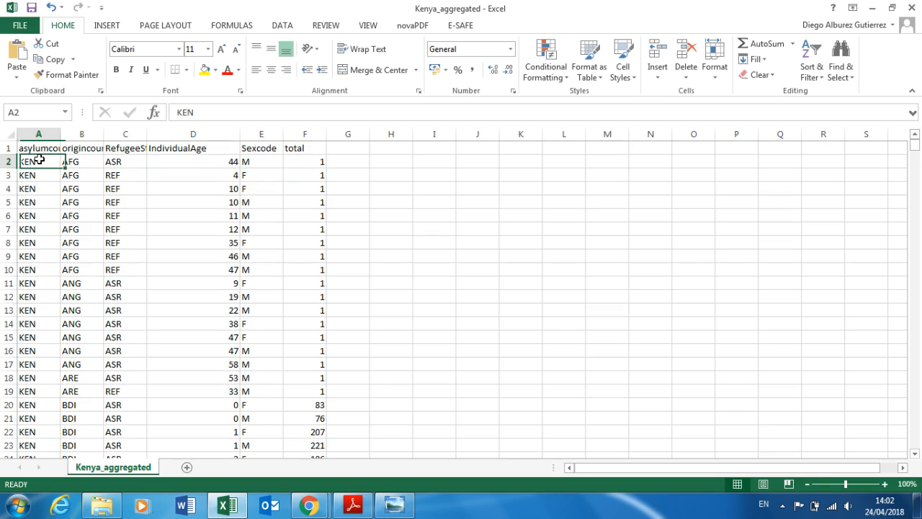
left_click(77, 163)
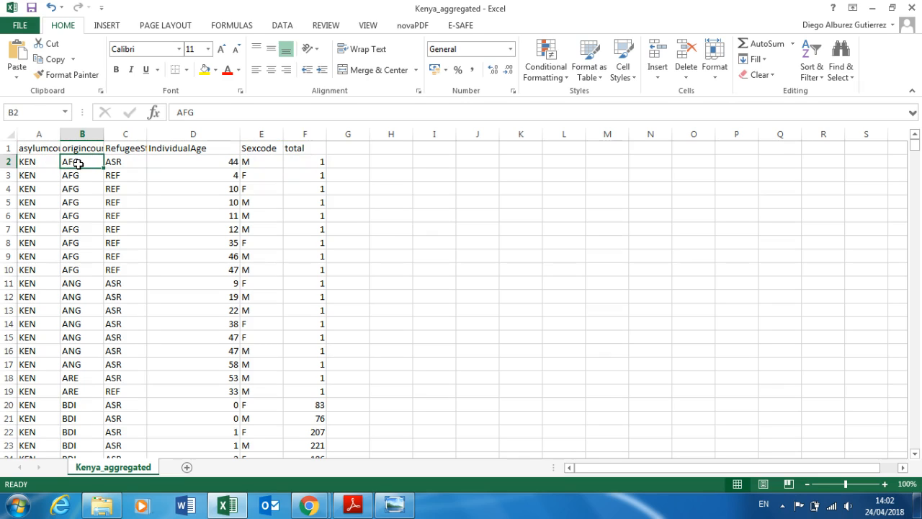
left_click(114, 164)
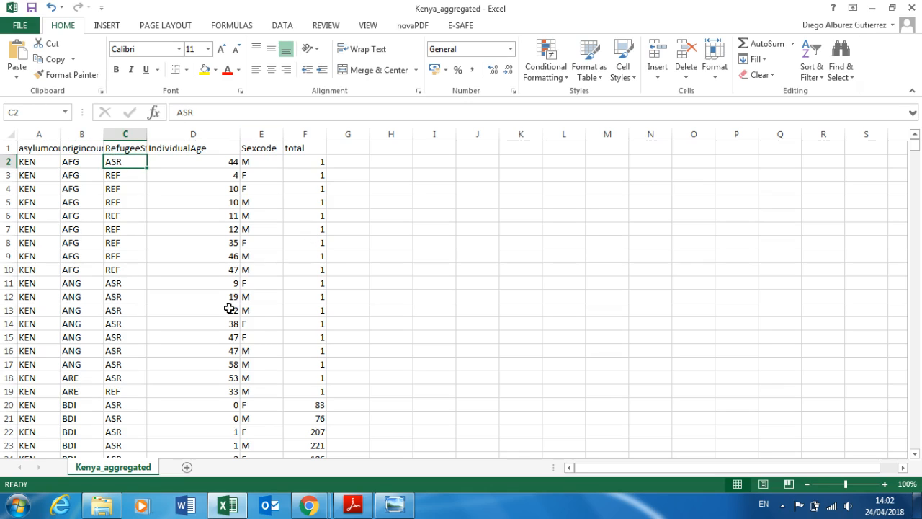
left_click(298, 167)
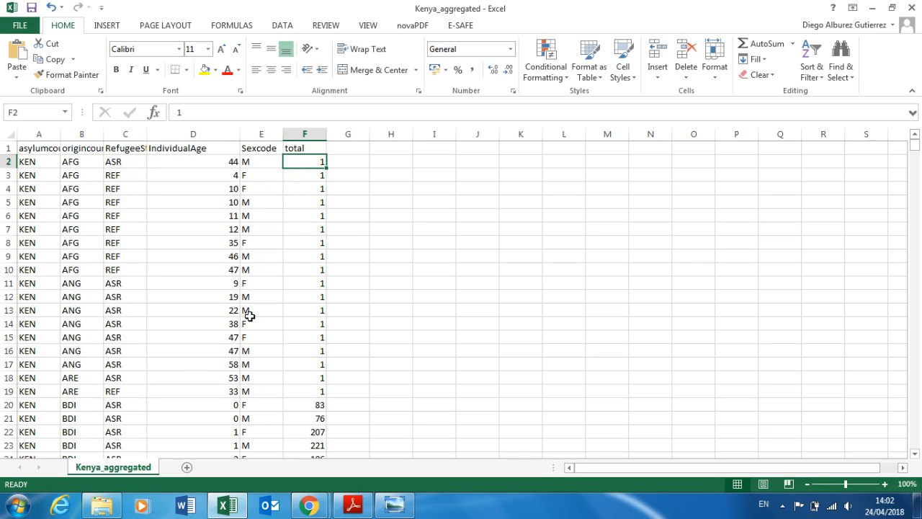
scroll(346, 360, "down", 12)
scroll(236, 224, "down", 20)
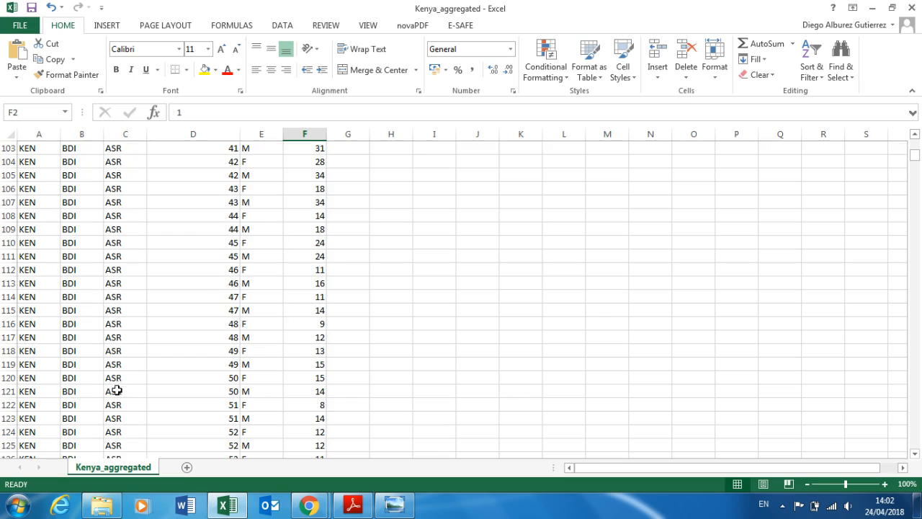
scroll(115, 389, "up", 20)
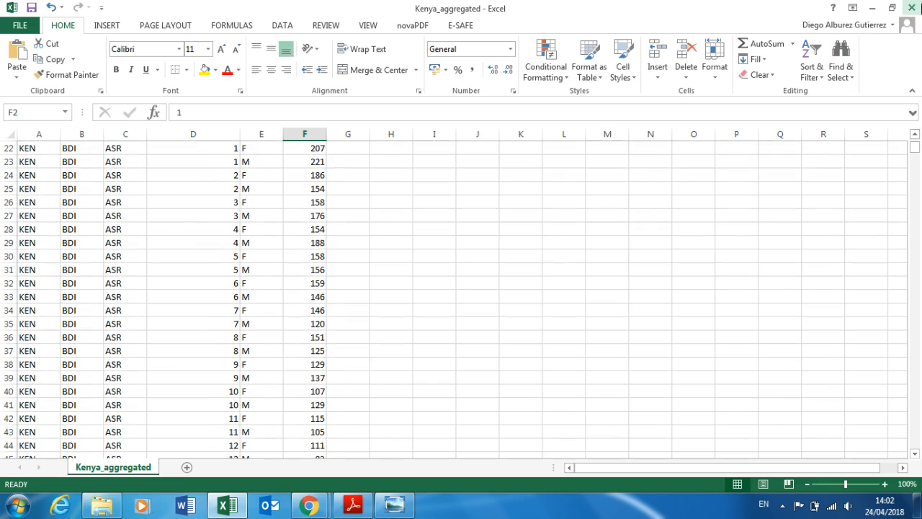
- Close the Kenya_aggregated workbook, cancel the save prompt, and switch windows with Alt+Tab
left_click(912, 8)
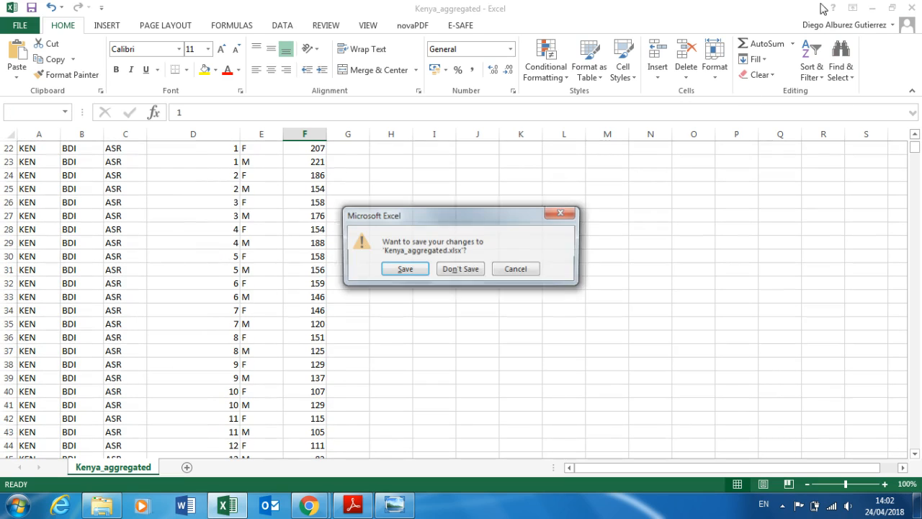
left_click(516, 270)
key("alt+Tab")
- Load Kenya_aggregated.xlsx as the ProGres file, filling Kenya, Somalia 59.51% and Asylum-seeker
left_click(487, 272)
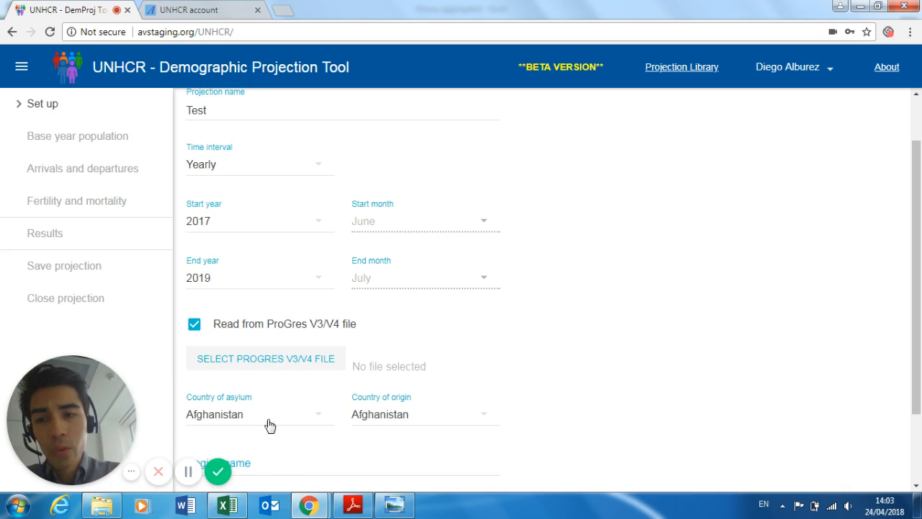
left_click(280, 368)
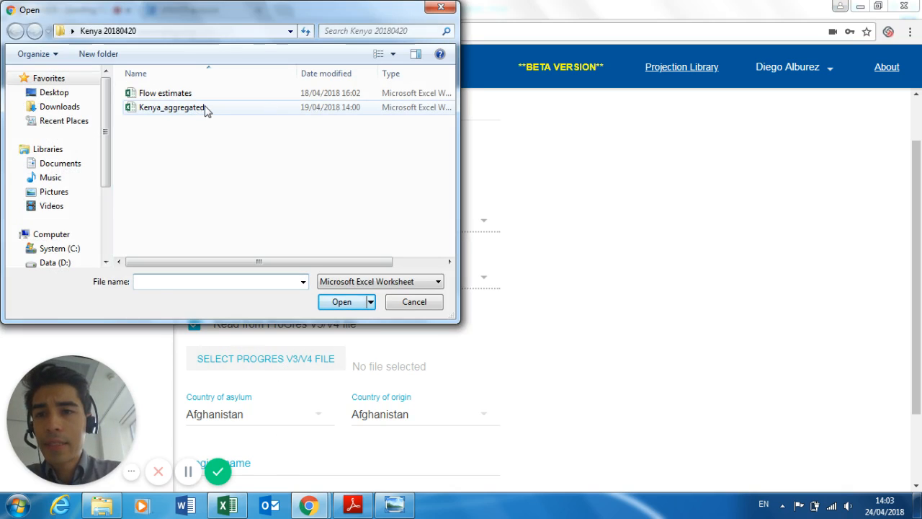
double_click(205, 108)
scroll(766, 319, "down", 1)
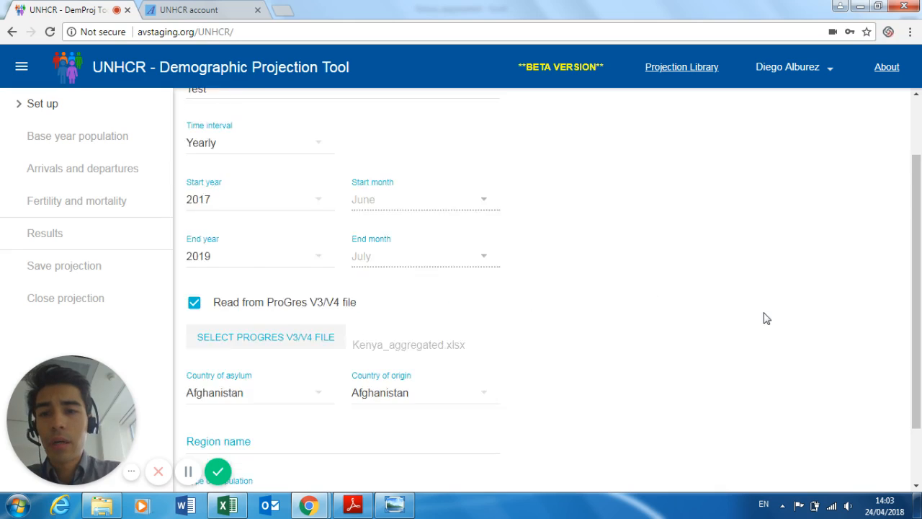
scroll(766, 318, "down", 2)
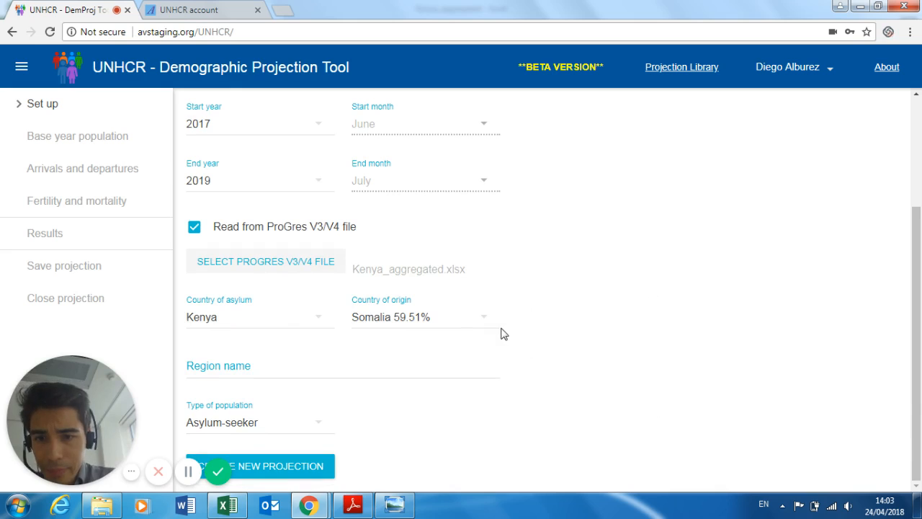
- Keep Kenya as asylum country, choose South Sudan (22.18%) origin and Refugee type, then create the projection
left_click(233, 324)
left_click(240, 322)
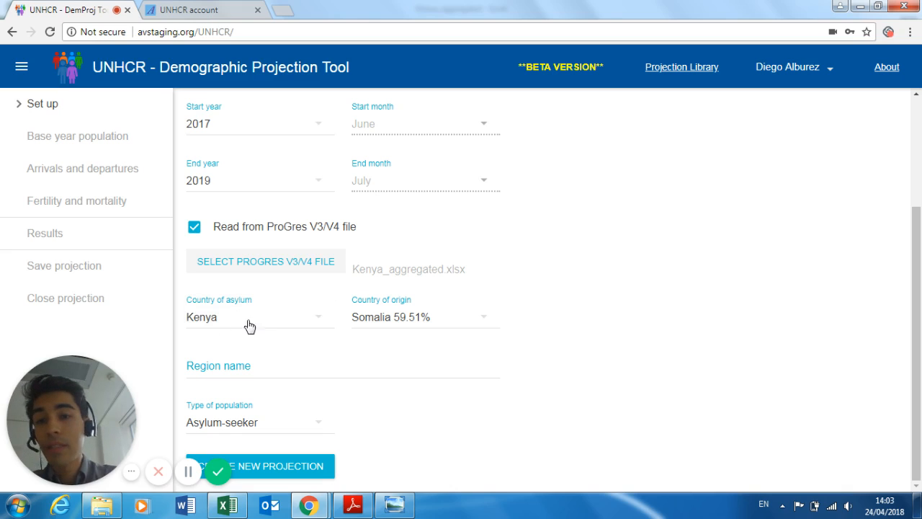
left_click(393, 324)
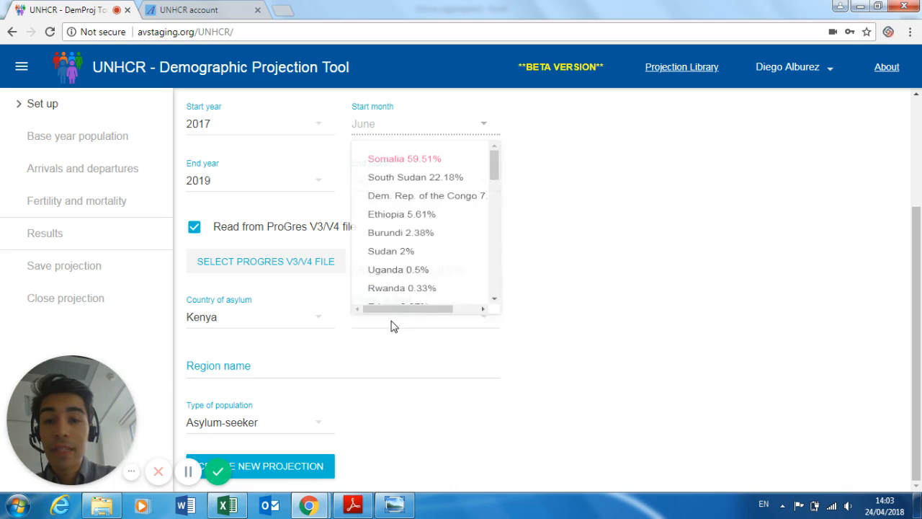
left_click(416, 186)
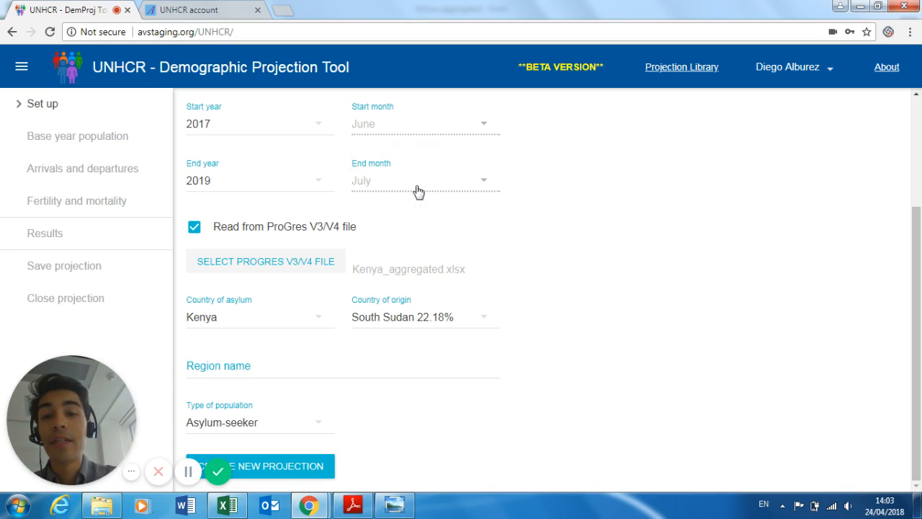
left_click(234, 424)
left_click(237, 443)
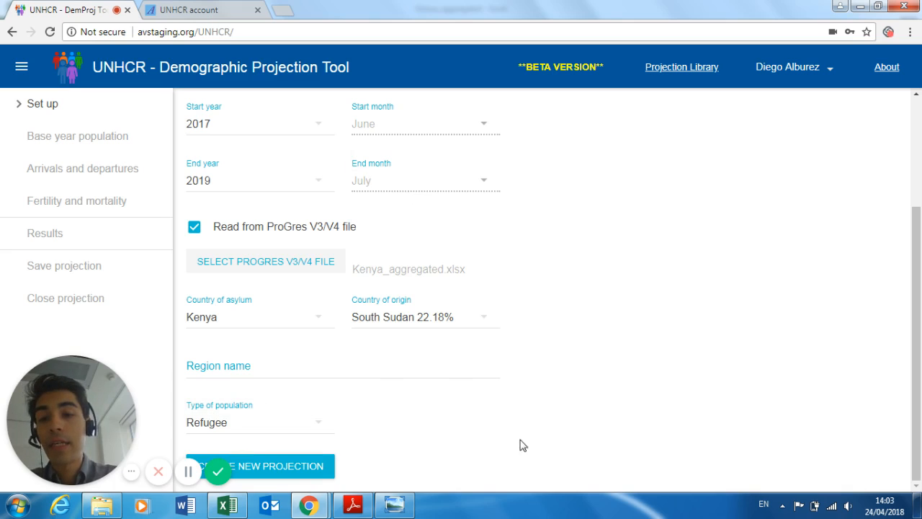
left_click_drag(53, 449, 785, 193)
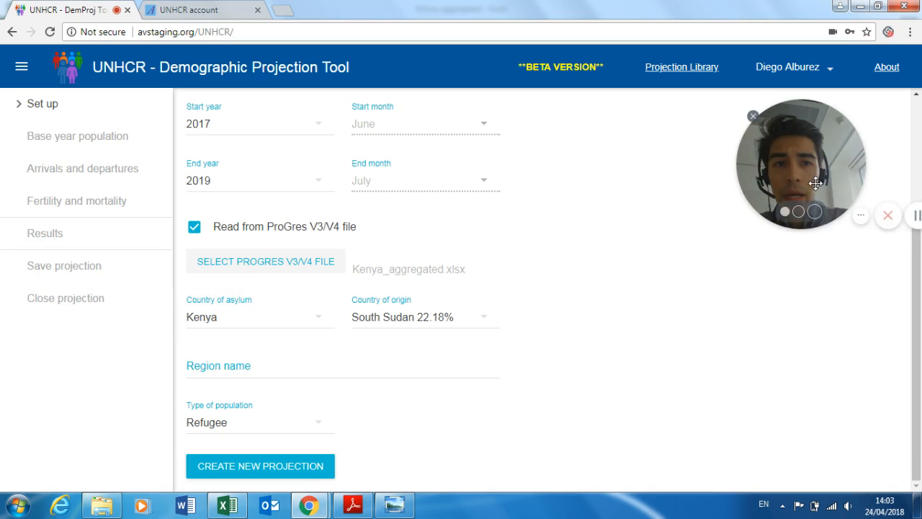
left_click(245, 474)
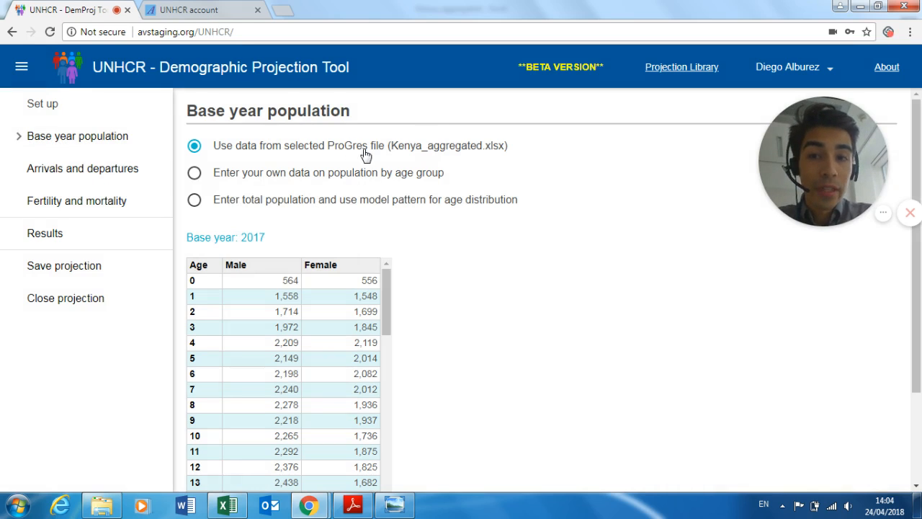
scroll(482, 288, "down", 1)
scroll(485, 288, "down", 1)
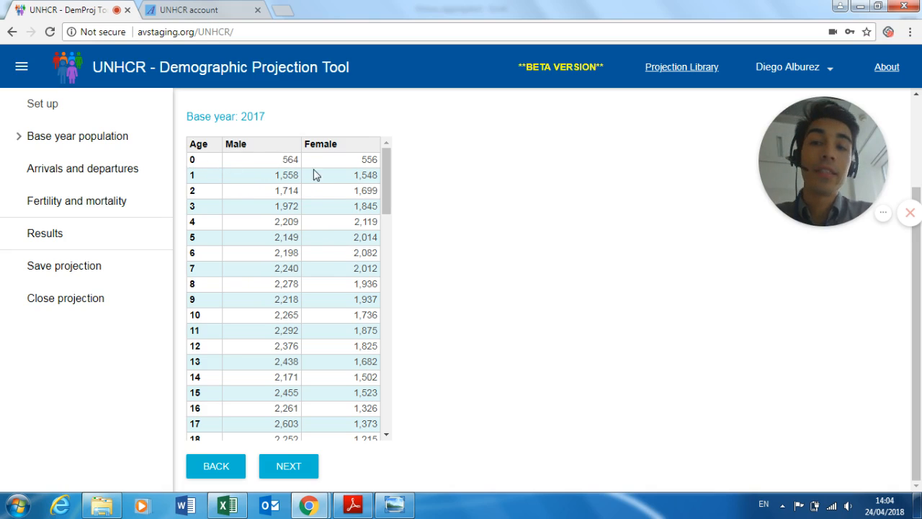
scroll(421, 324, "up", 2)
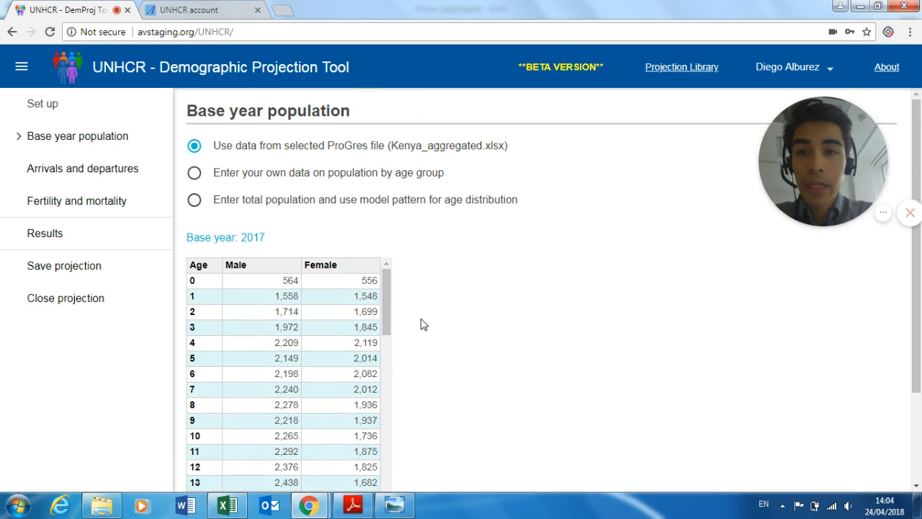
- Switch to user-entered age-group population and change males aged 0–4 from 8,017 to 5,000
left_click(356, 177)
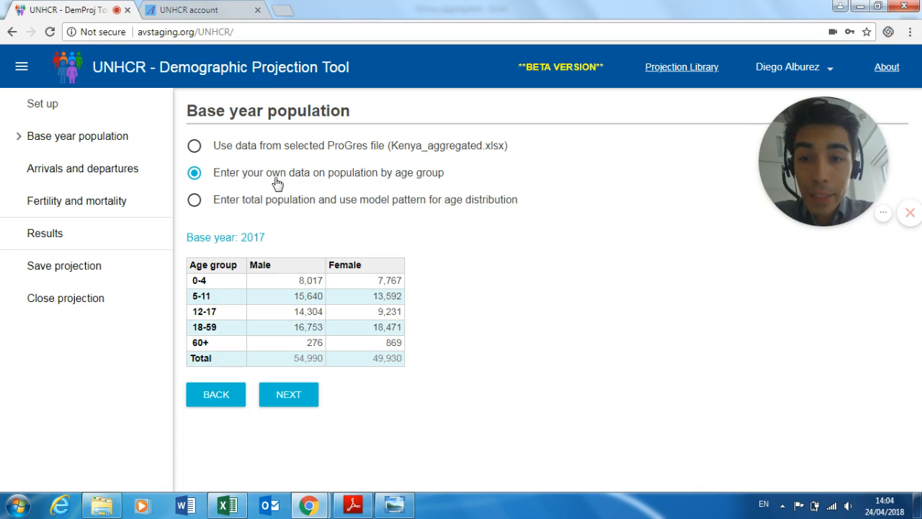
left_click(299, 284)
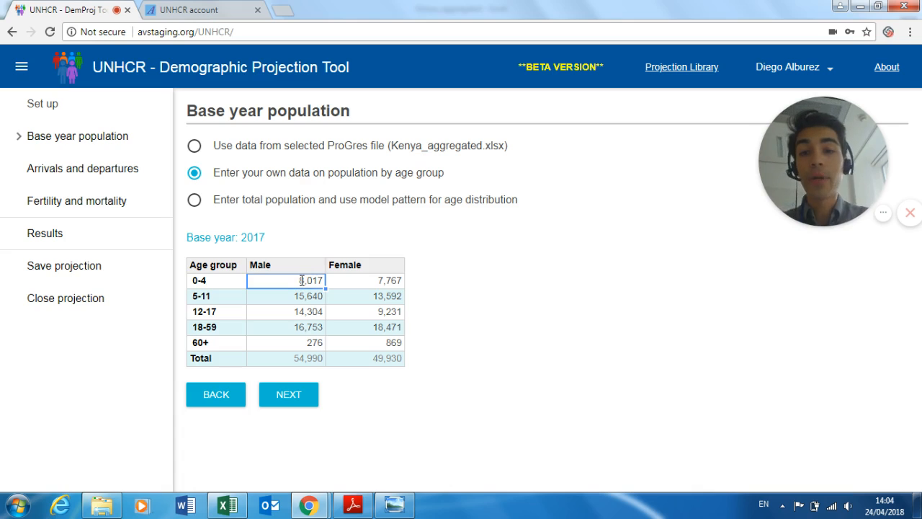
double_click(302, 280)
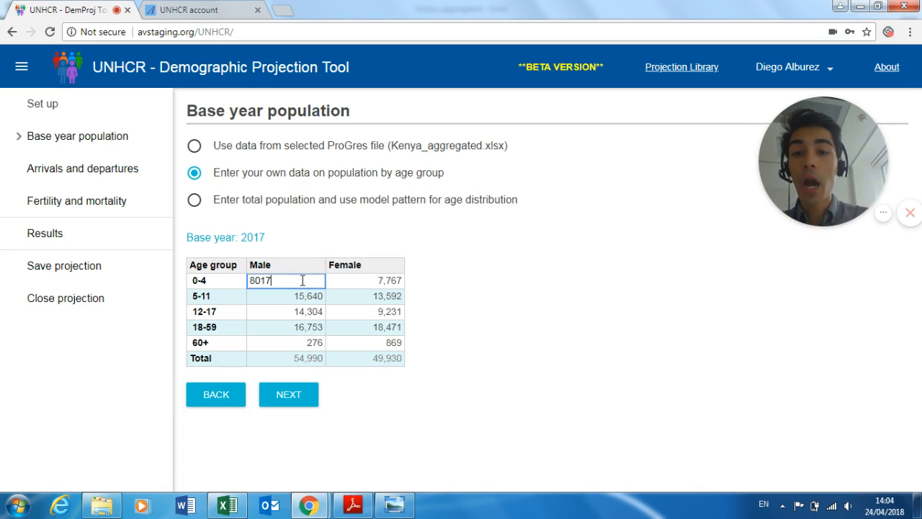
key("BackSpace")
key("BackSpace")
key("BackSpace")
key("BackSpace")
type("5000")
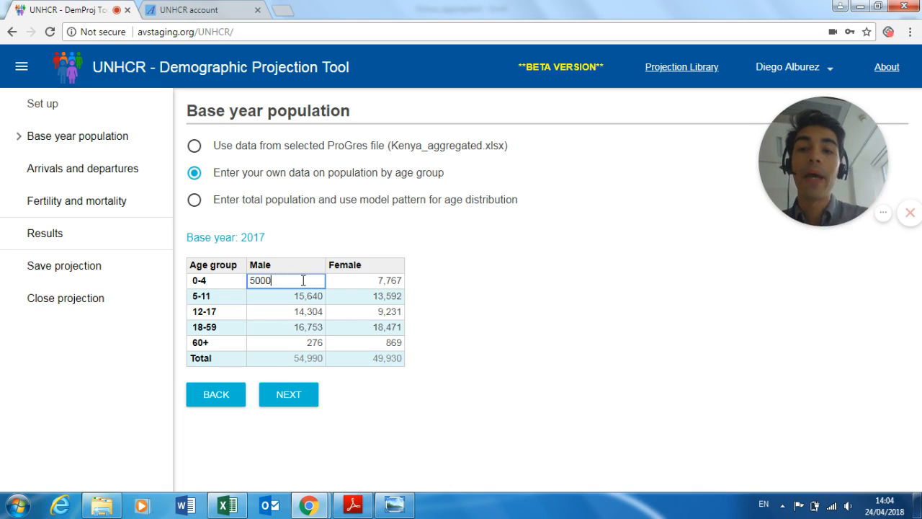
left_click(272, 302)
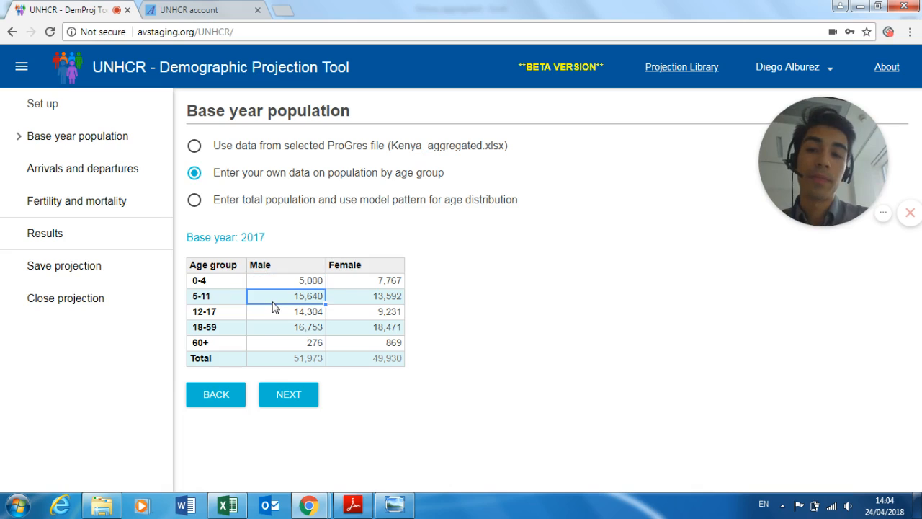
- Switch to total population with a model age pattern and change the male total from 54,990 to 7,000
left_click(472, 207)
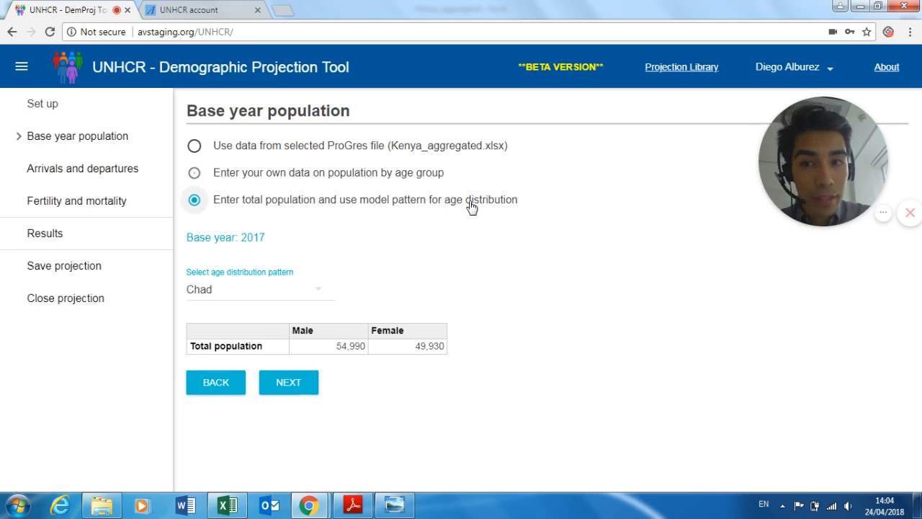
left_click(345, 348)
left_click_drag(344, 348, 259, 347)
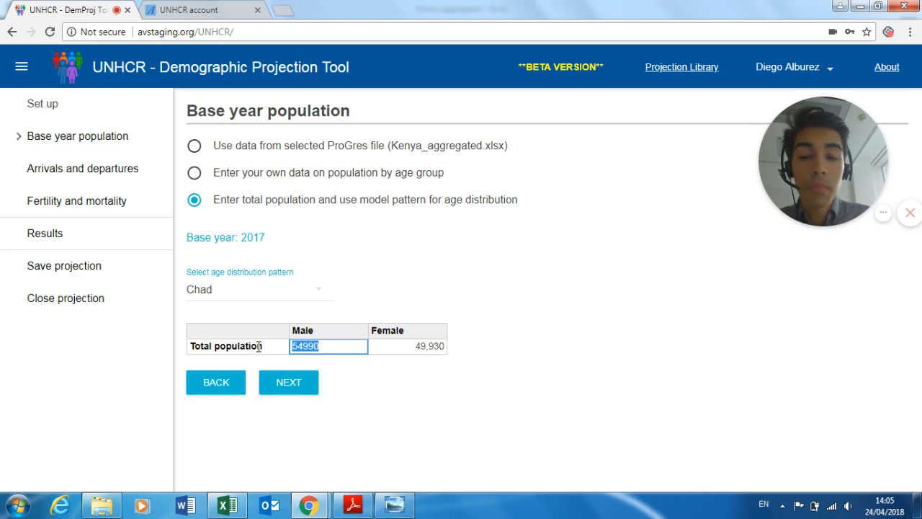
type("7000")
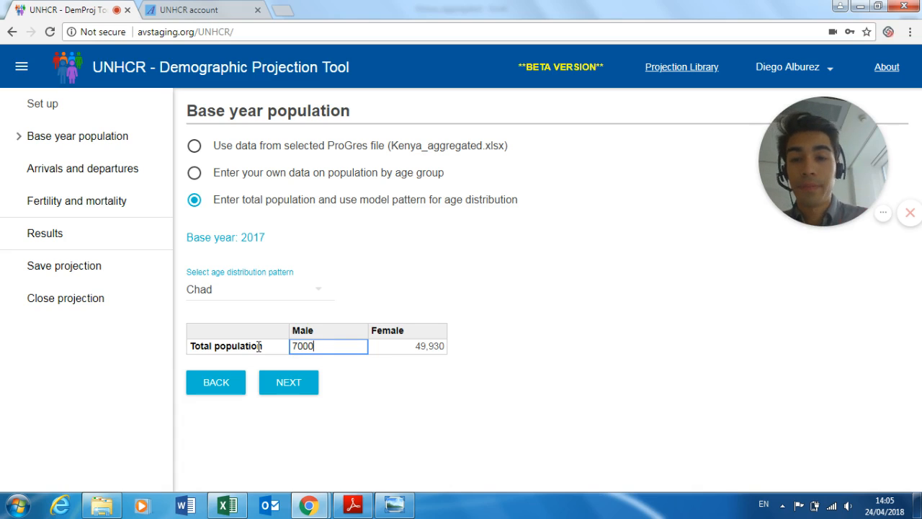
left_click(468, 375)
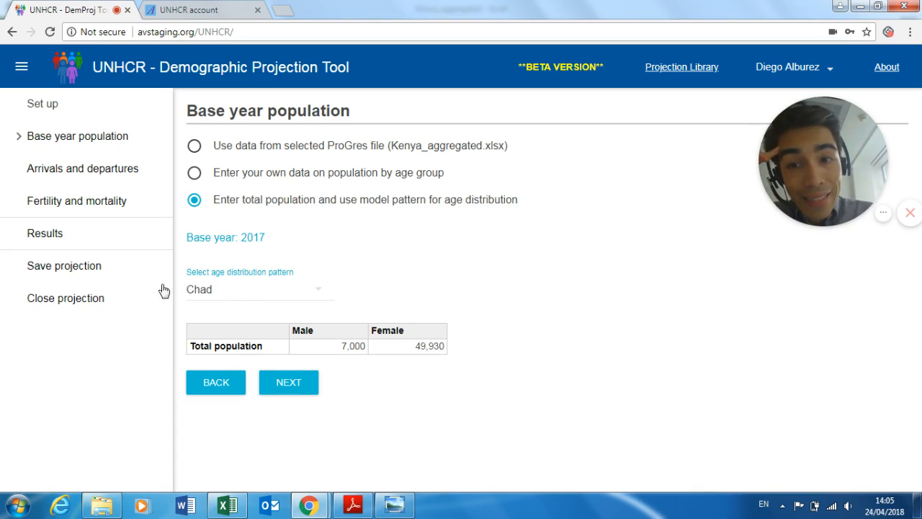
- Choose Kenya as the model age distribution pattern
left_click(249, 287)
scroll(252, 321, "down", 1)
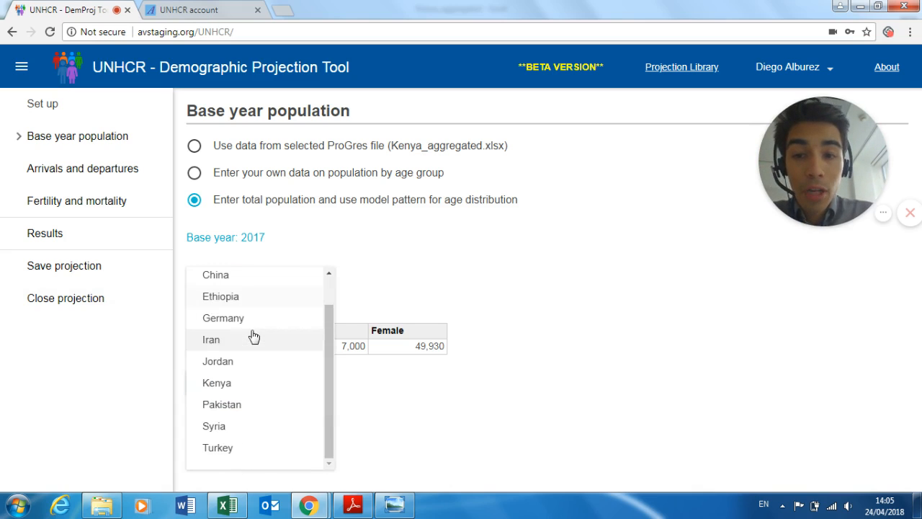
scroll(253, 445, "up", 1)
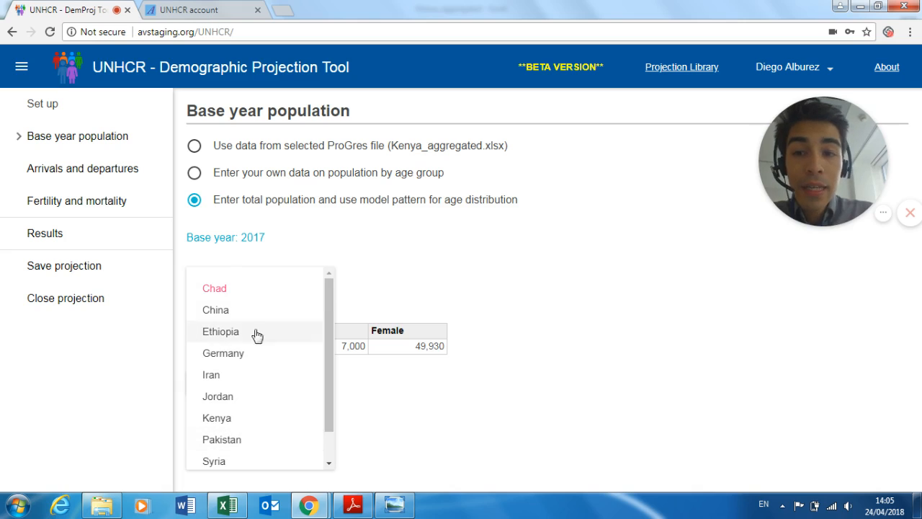
left_click(248, 420)
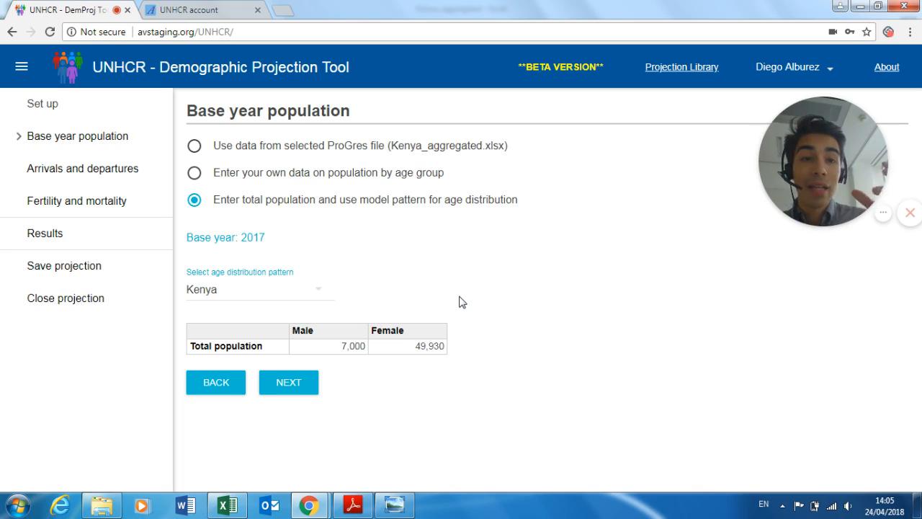
left_click(259, 290)
scroll(258, 351, "up", 2)
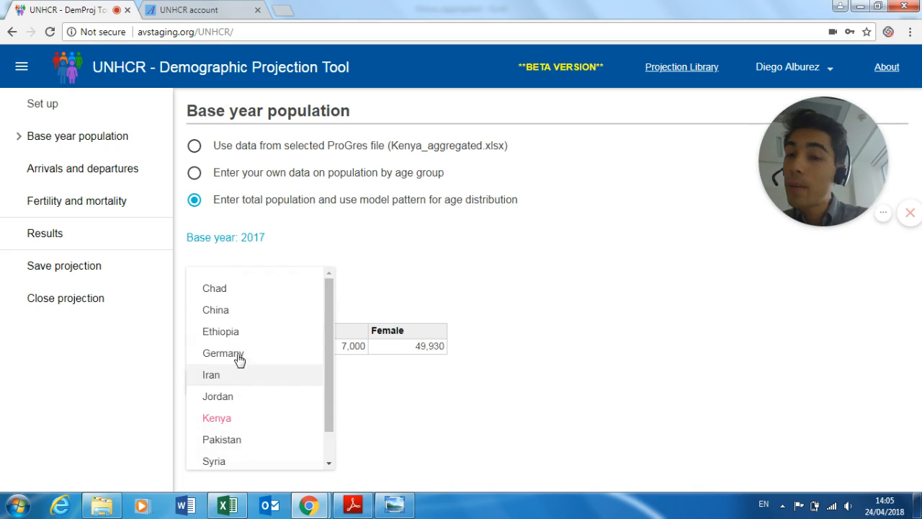
scroll(243, 434, "down", 1)
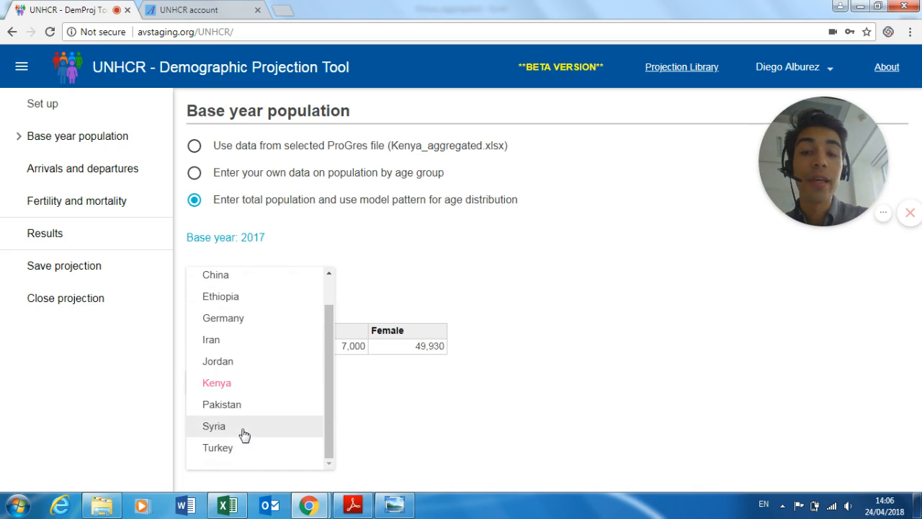
left_click(586, 302)
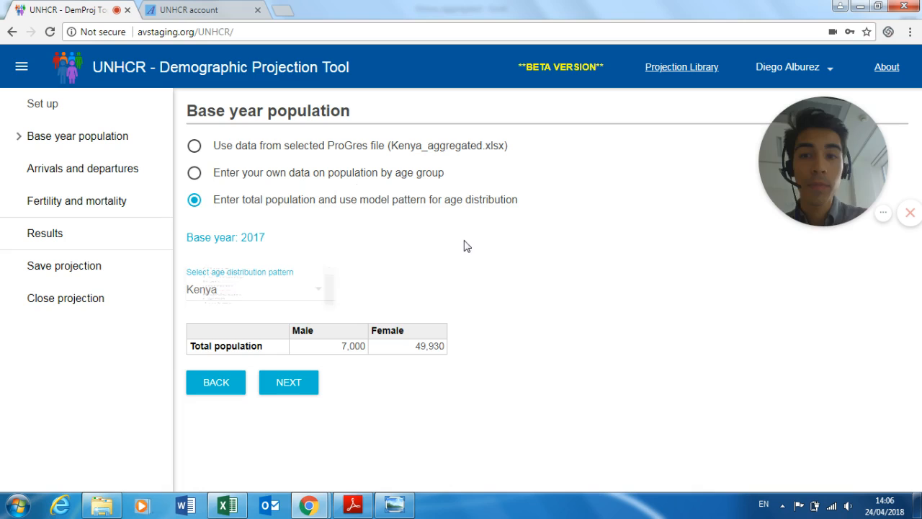
- Return to the ProGres file base data and continue to Arrivals and departures
left_click(195, 146)
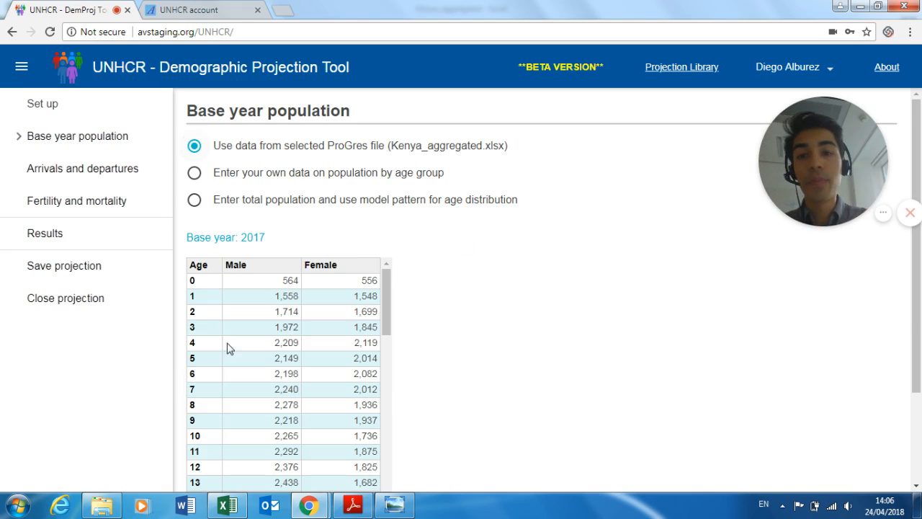
scroll(440, 350, "down", 2)
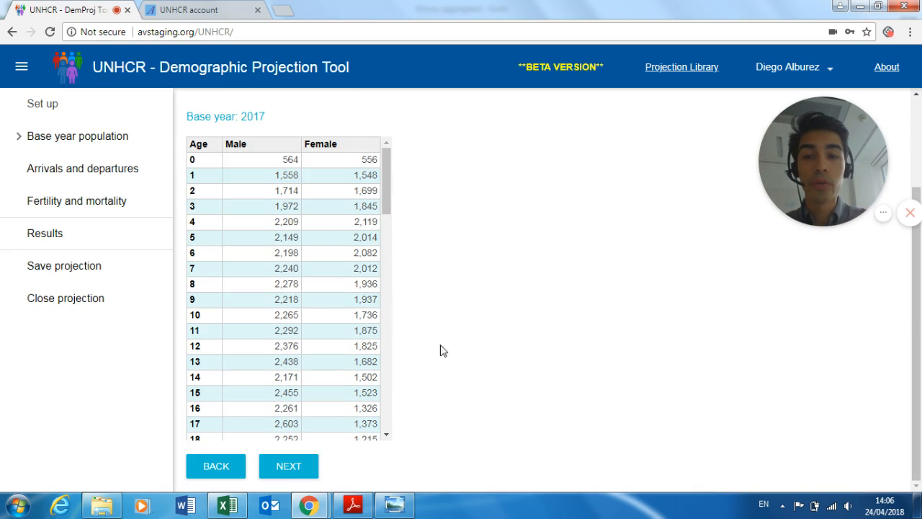
left_click(319, 468)
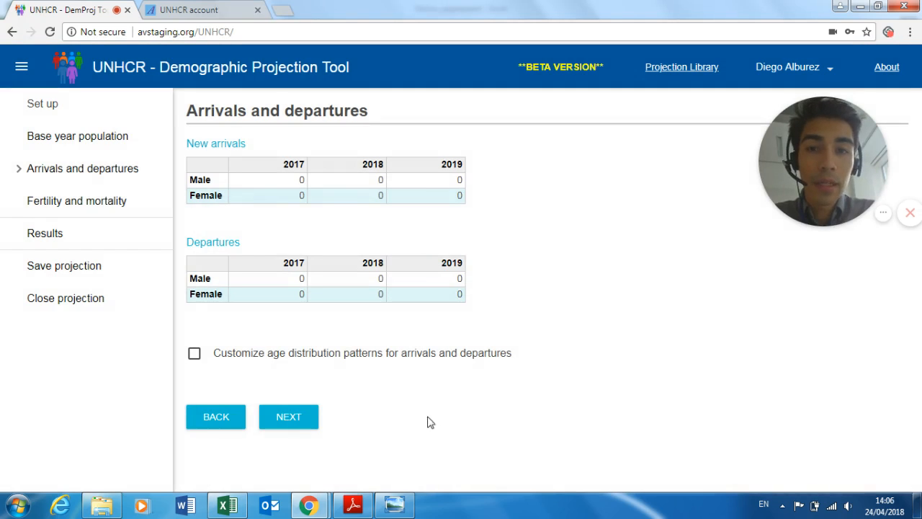
left_click(287, 183)
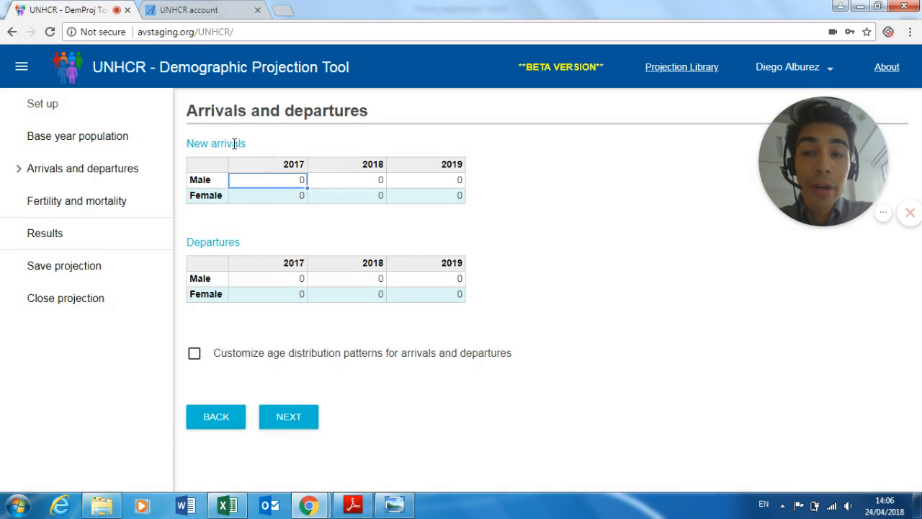
left_click_drag(211, 143, 249, 143)
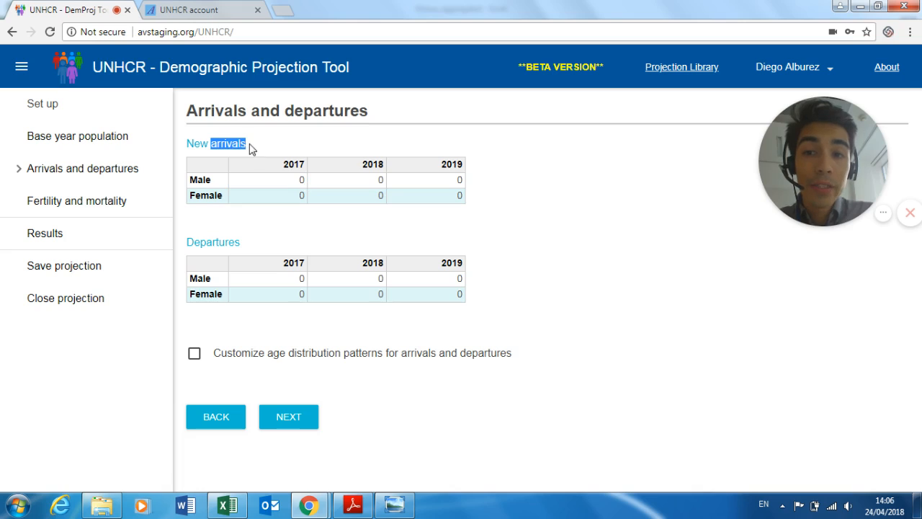
left_click(208, 182)
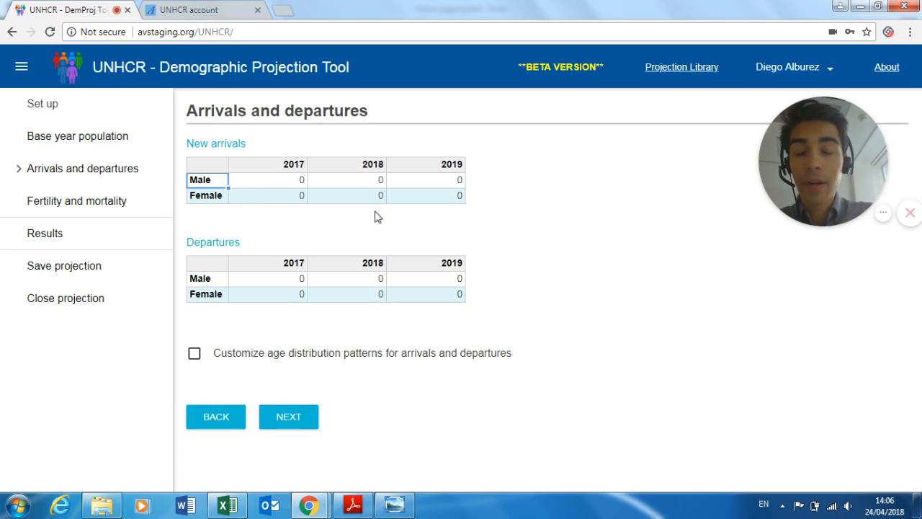
left_click(575, 245)
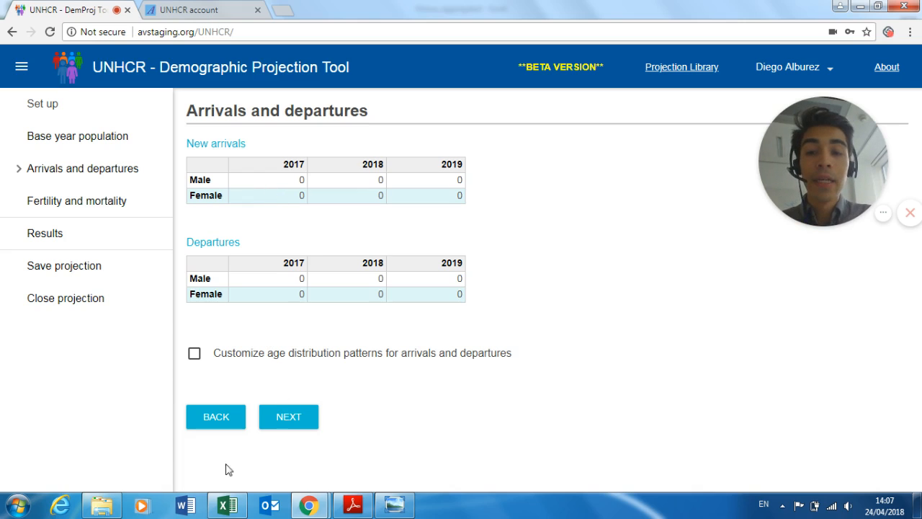
- Open the 'Flow estimates' workbook from the DPT tutorial folder
left_click(101, 505)
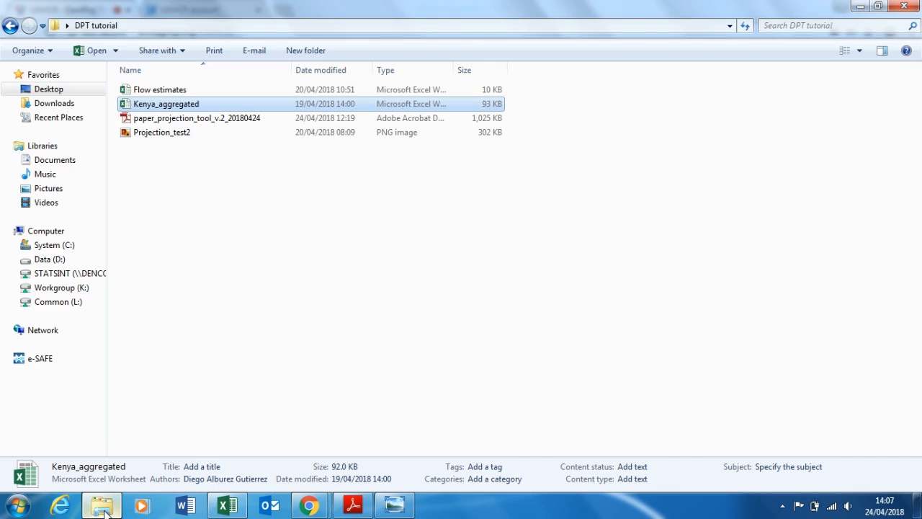
double_click(256, 90)
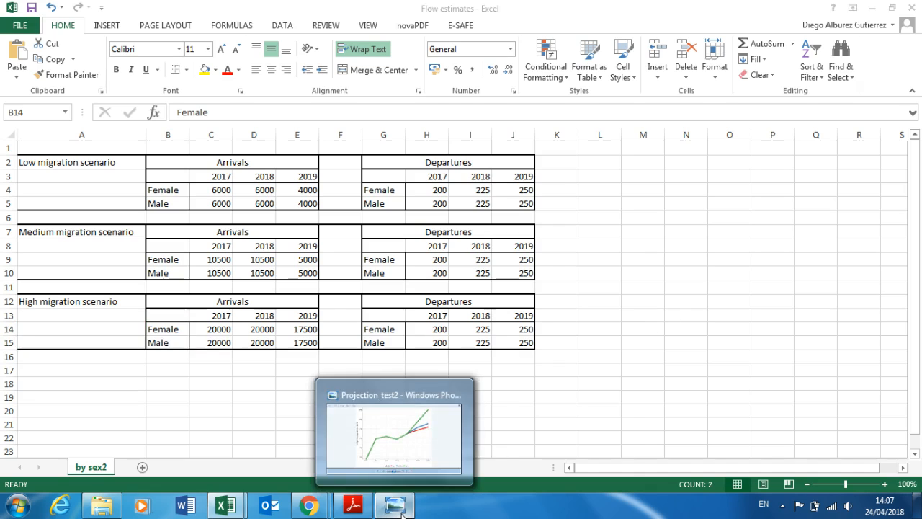
left_click(431, 436)
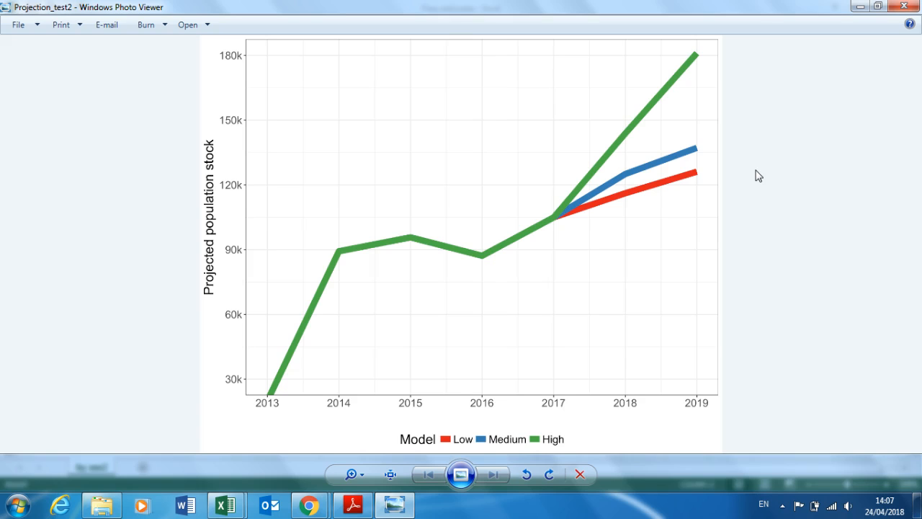
key("alt+Tab")
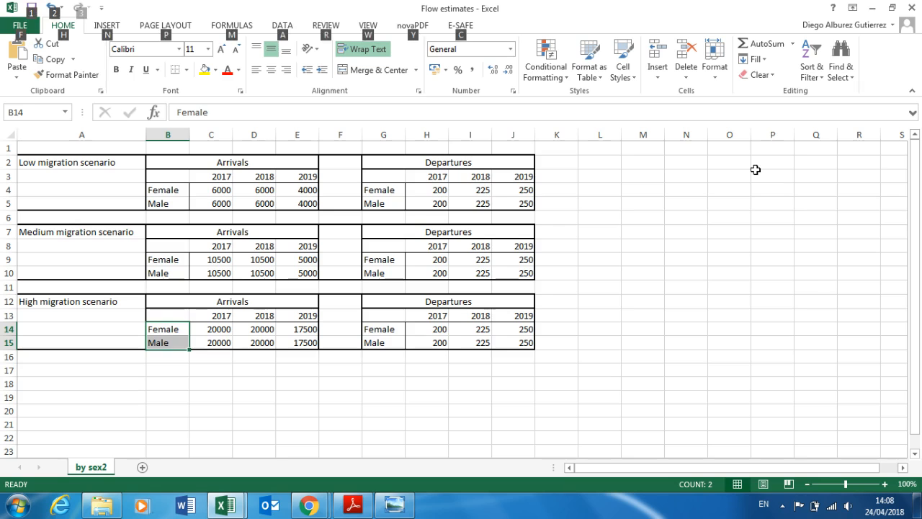
key("alt+Tab")
key("alt+Tab")
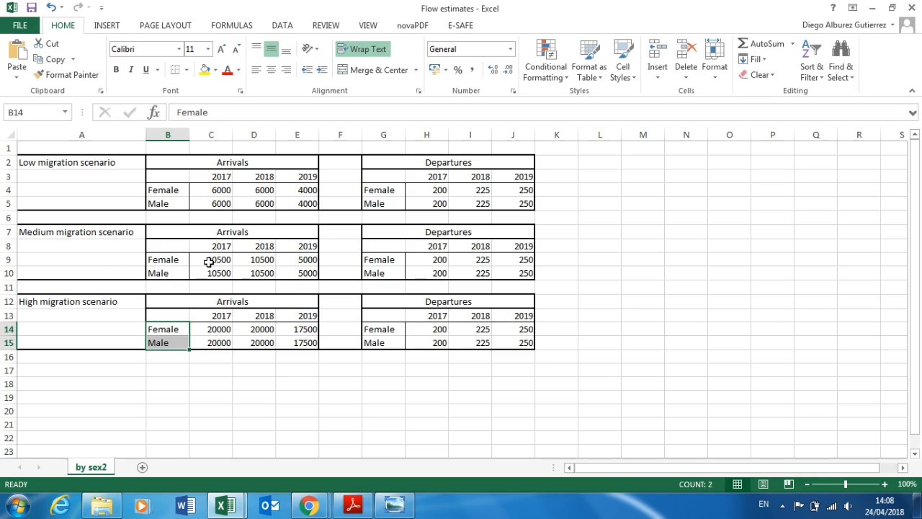
- Copy the Medium scenario arrival figures (C9:E10) and return to the projection tool's Arrivals table
left_click(88, 232)
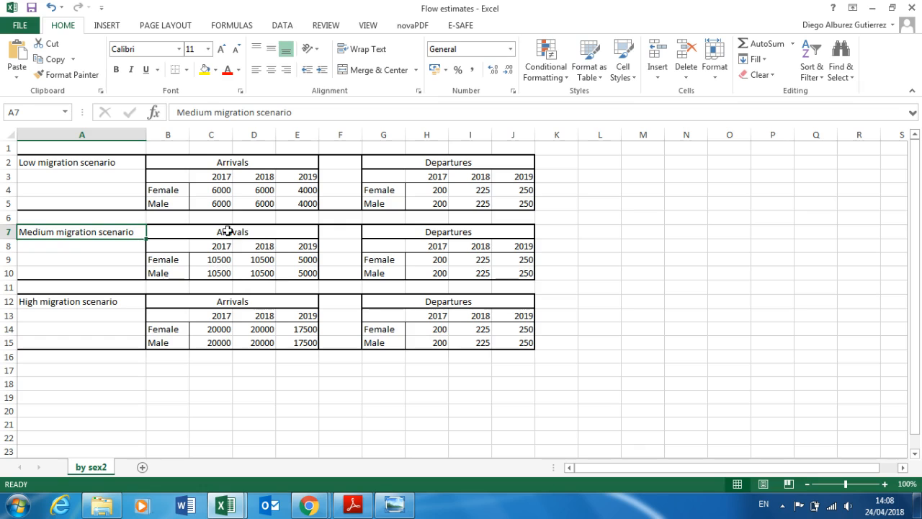
left_click_drag(228, 231, 283, 268)
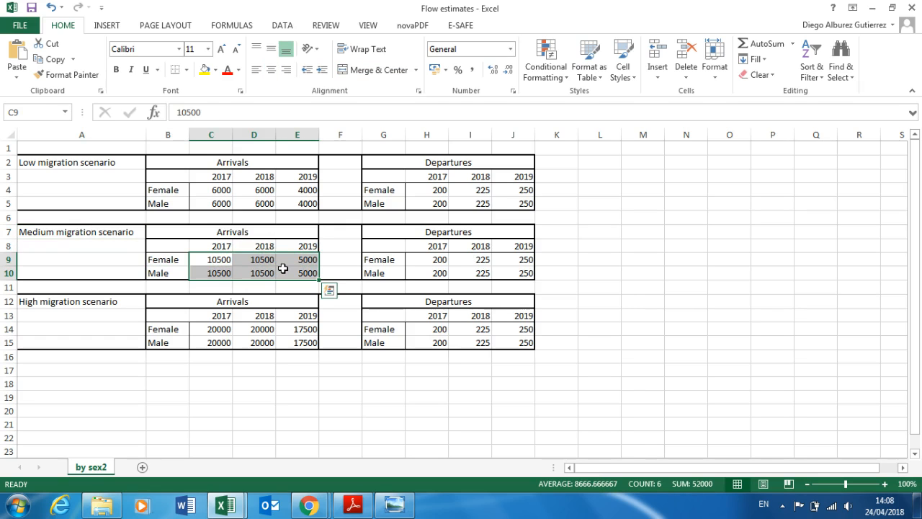
key("ctrl+c")
key("alt+Tab")
key("alt+Tab")
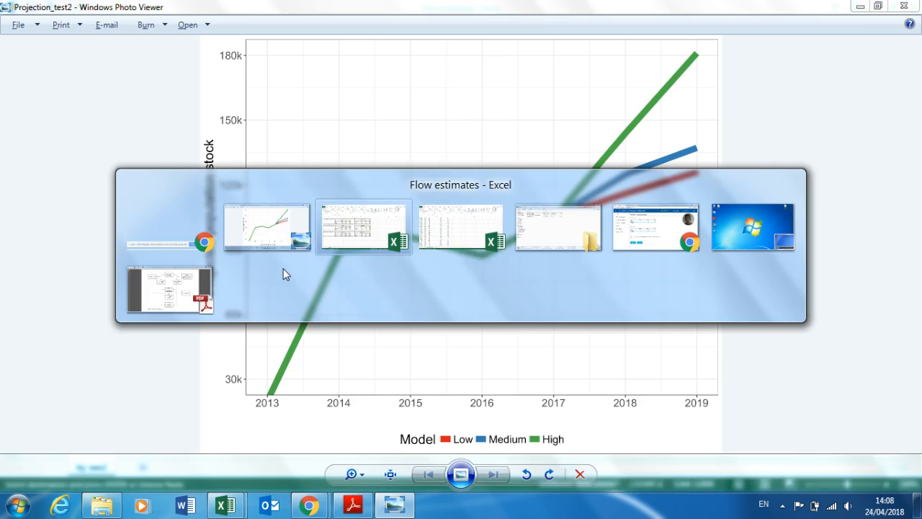
key("alt+Tab")
key("alt+Tab")
key("alt+Tab")
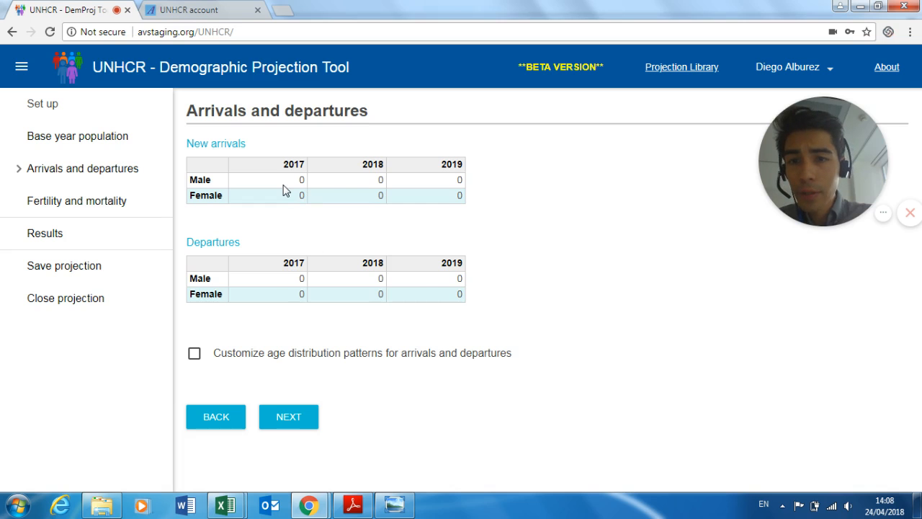
left_click(284, 183)
- Paste the Medium arrival figures (10,500, 10,500, 5,000) into New arrivals starting at Male 2017
right_click(284, 185)
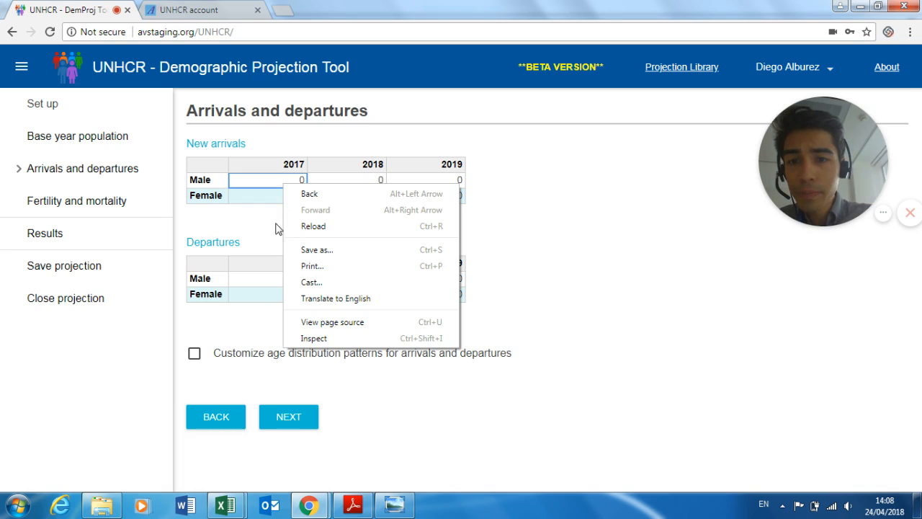
left_click(273, 169)
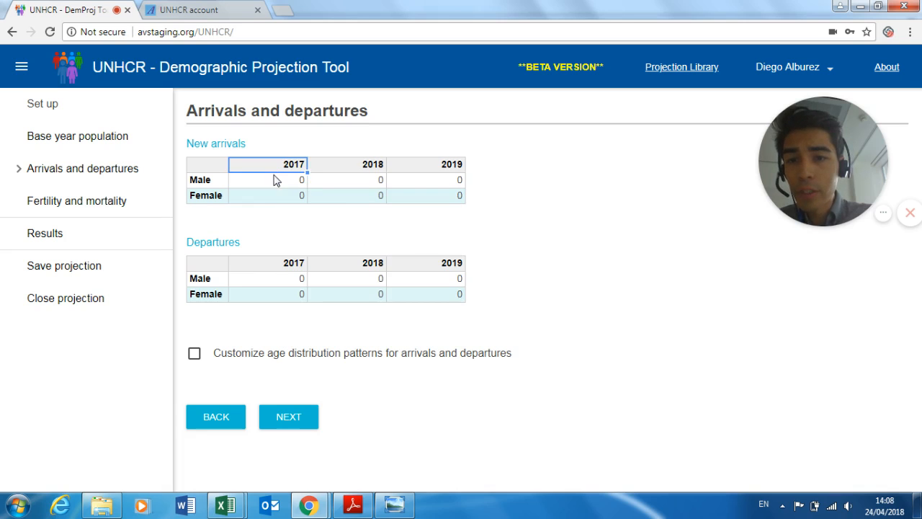
left_click(273, 180)
key("ctrl+v")
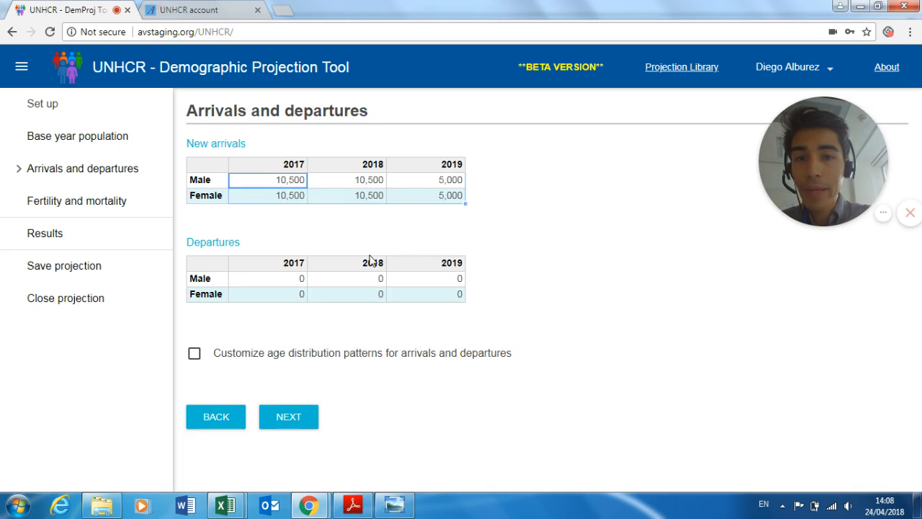
- Bring over the Medium departure figures (H9:J10) from Excel into Departures: 200, 225, 250
key("alt+Tab")
key("alt+Tab")
key("Tab")
key("Tab")
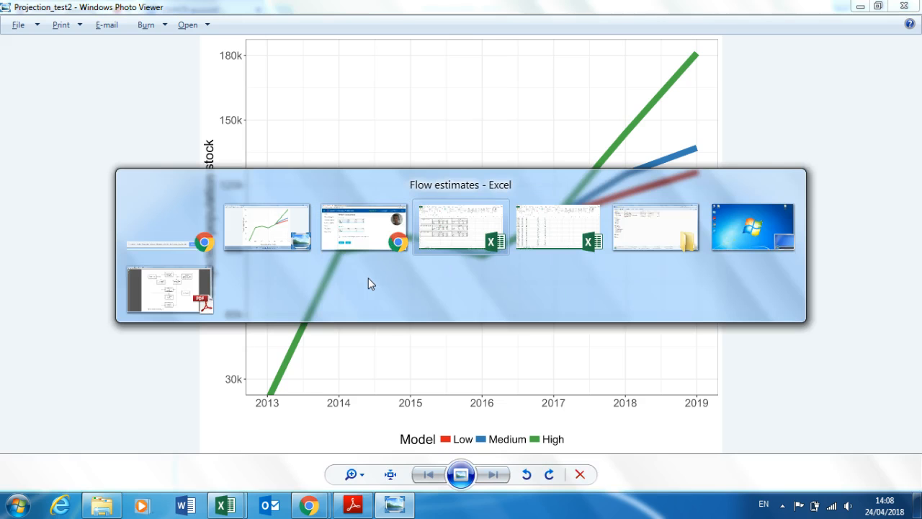
left_click_drag(422, 259, 500, 268)
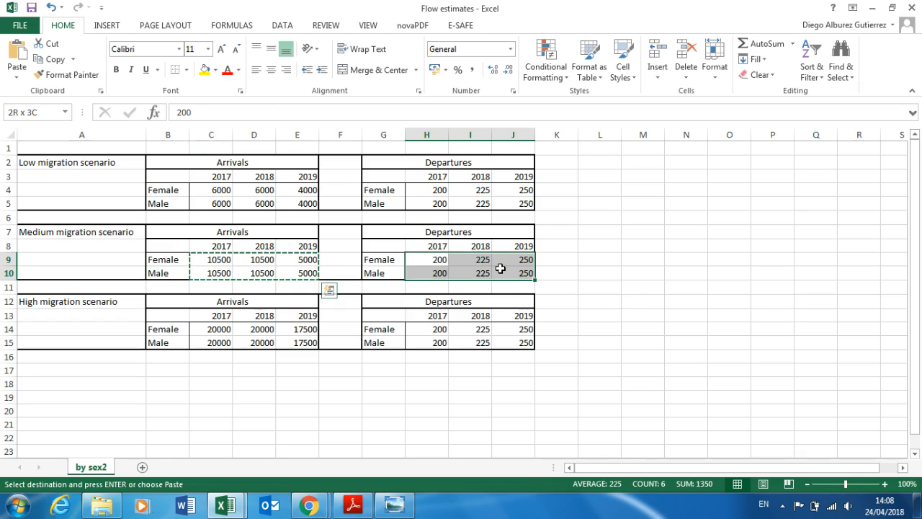
key("alt+Tab")
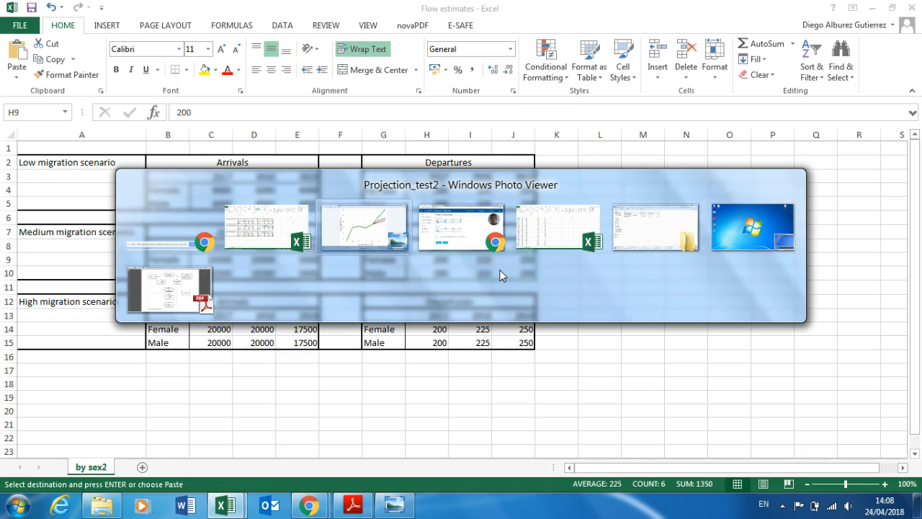
key("Tab")
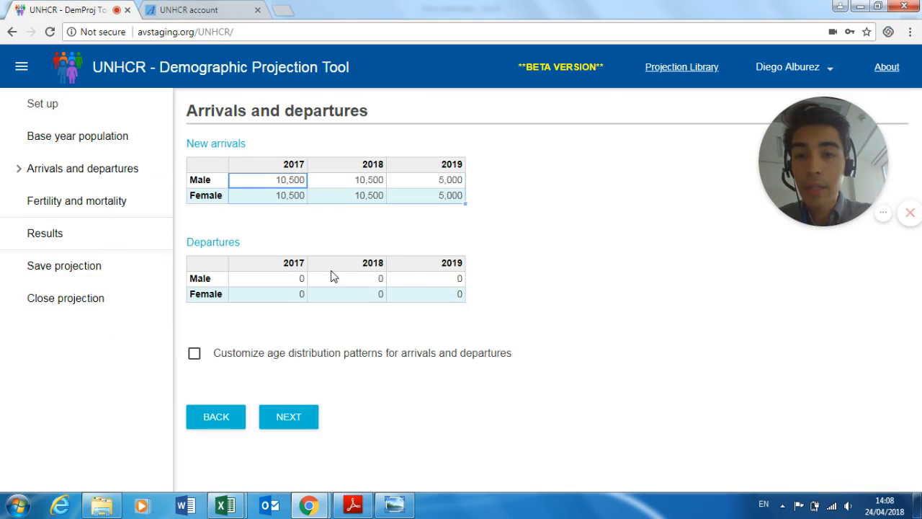
left_click(283, 280)
key("ctrl+v")
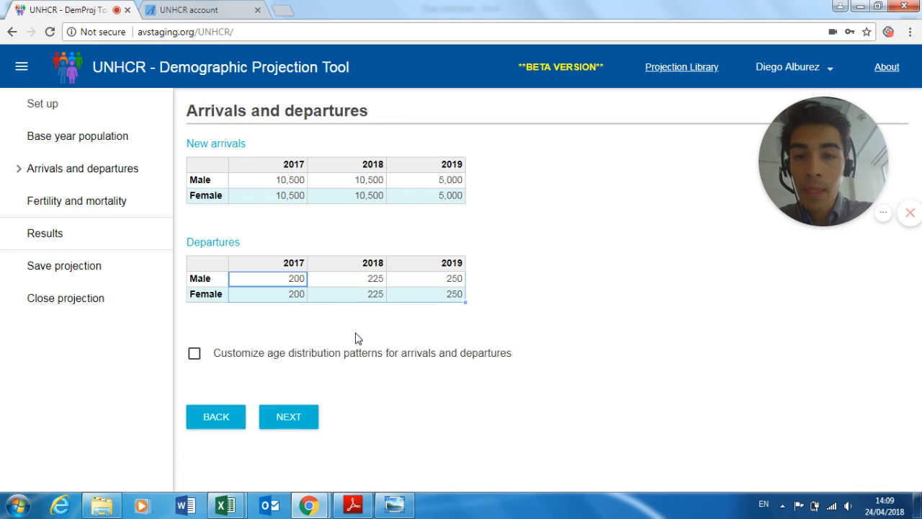
- Inspect the default arrival and departure age distributions, leave them uncustomized, and continue to Fertility and mortality
left_click(194, 353)
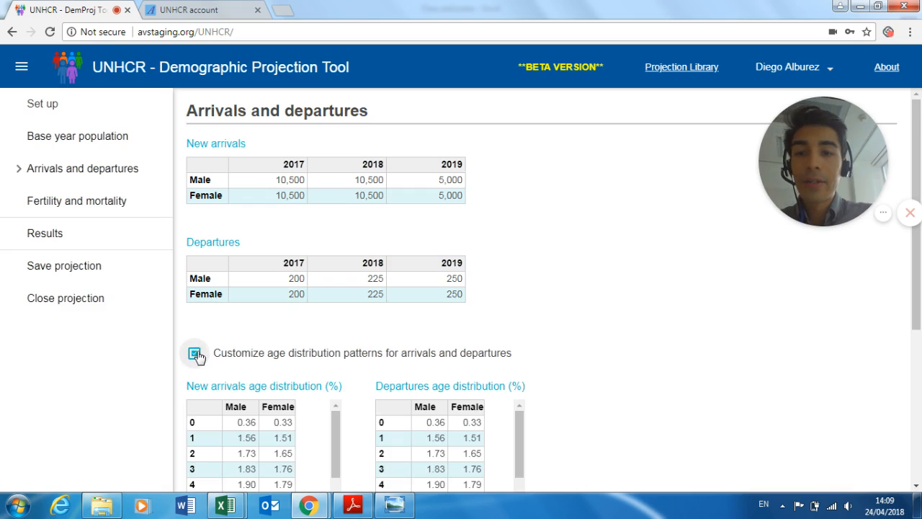
scroll(615, 397, "down", 2)
scroll(615, 396, "down", 2)
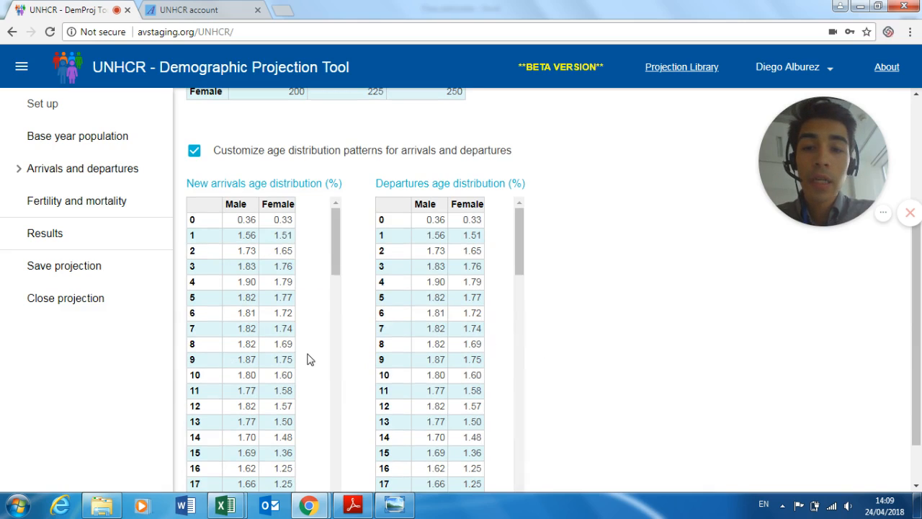
scroll(309, 358, "down", 2)
scroll(287, 379, "up", 3)
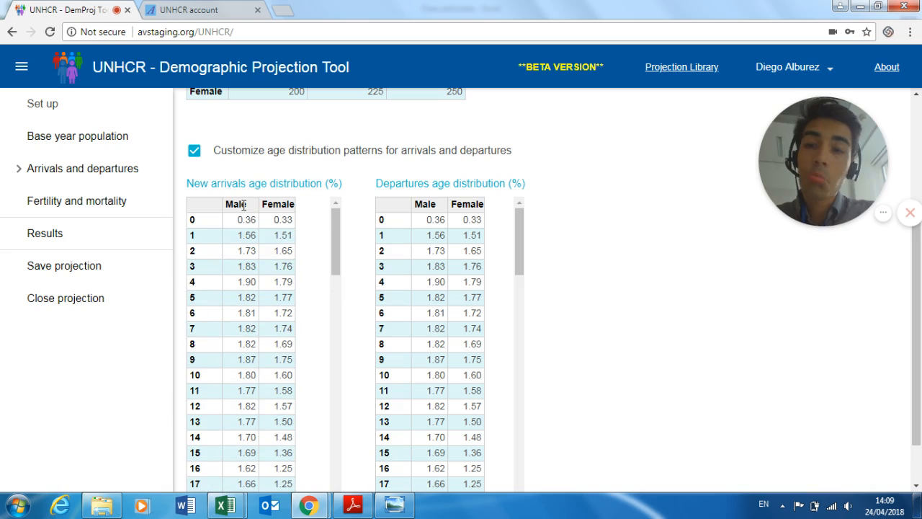
left_click(195, 151)
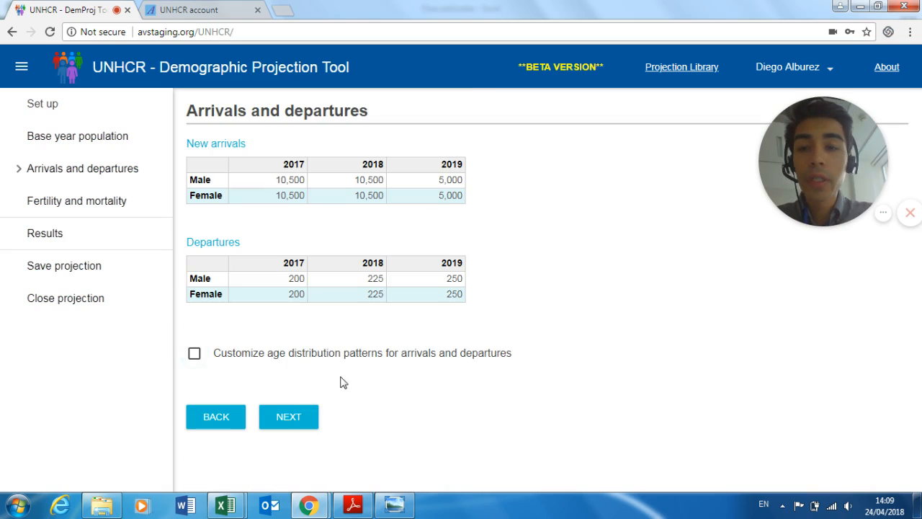
left_click(302, 421)
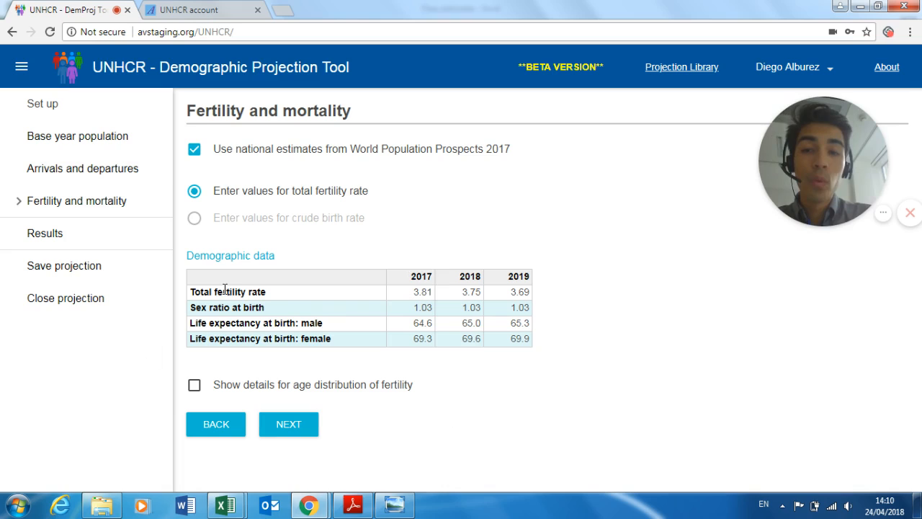
- Inspect the total fertility rate and its age distribution details, then proceed to the results
left_click(198, 291)
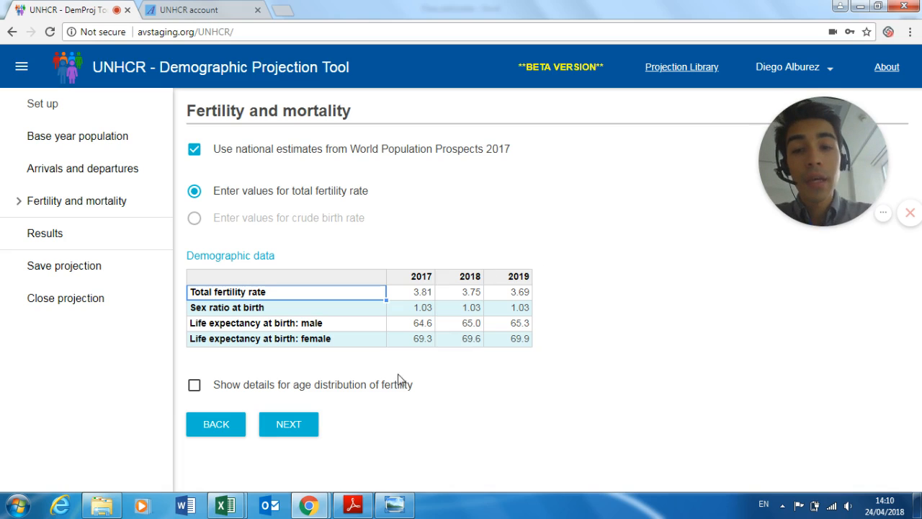
left_click(365, 391)
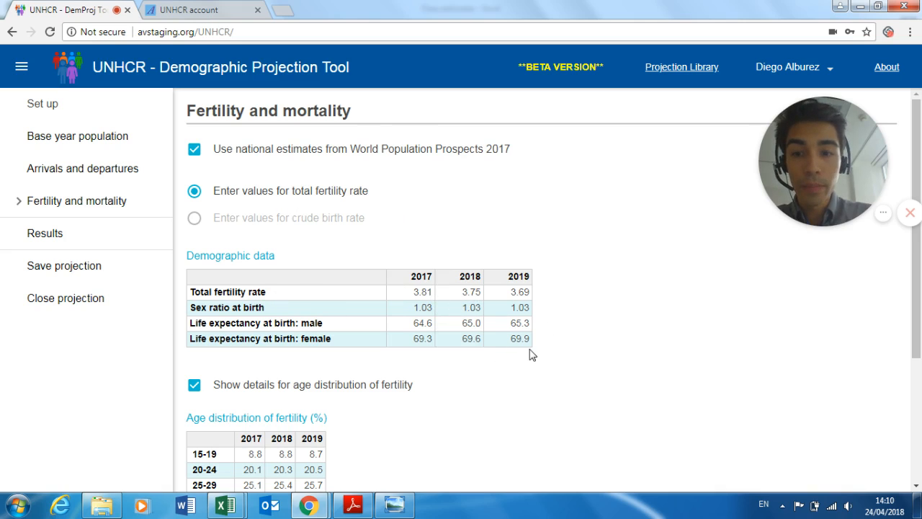
scroll(505, 345, "down", 3)
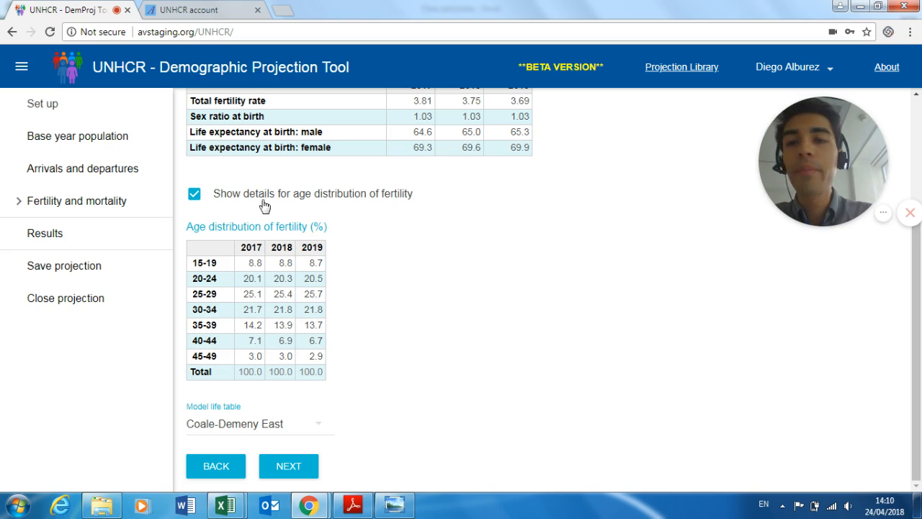
left_click(290, 469)
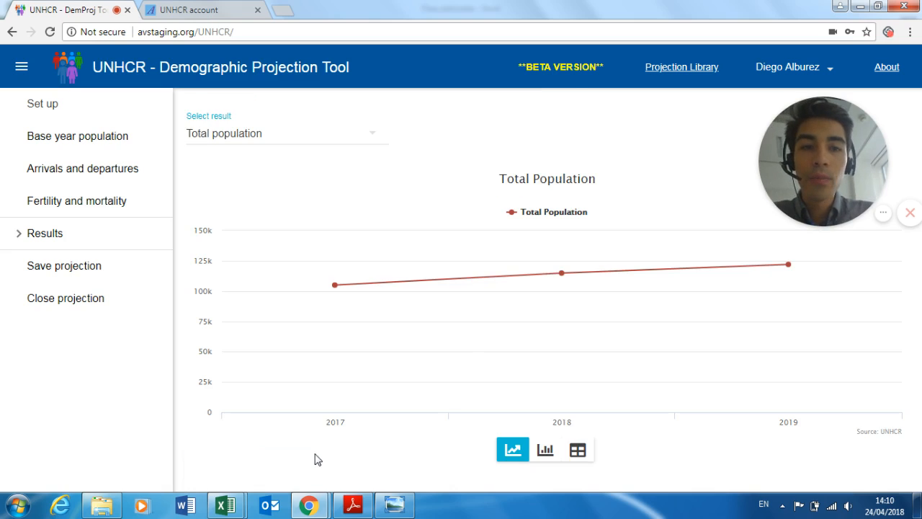
- Switch the Total population results from line chart to bar chart, then to a table by sex
mouse_move(486, 398)
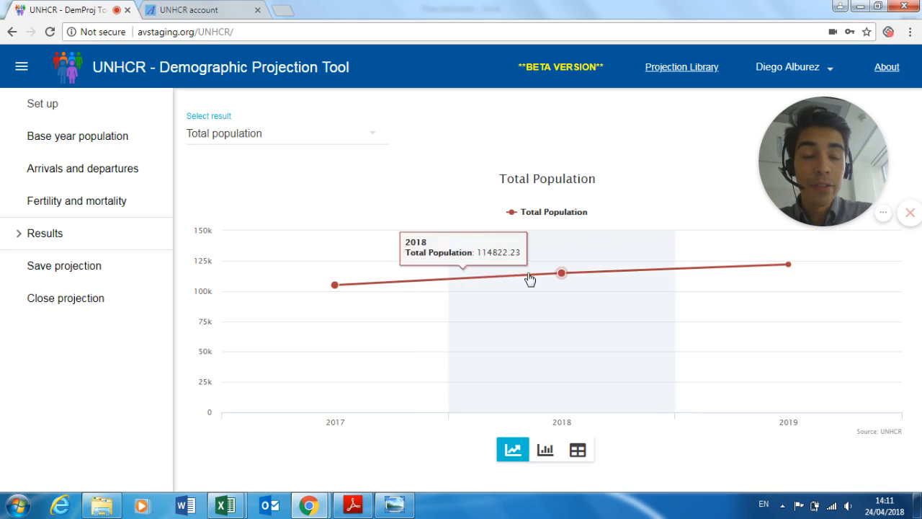
left_click(545, 453)
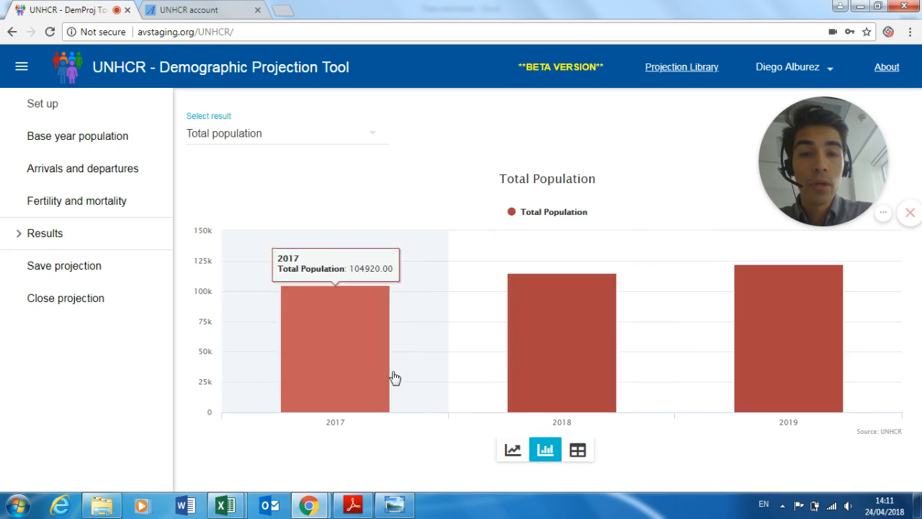
left_click(576, 458)
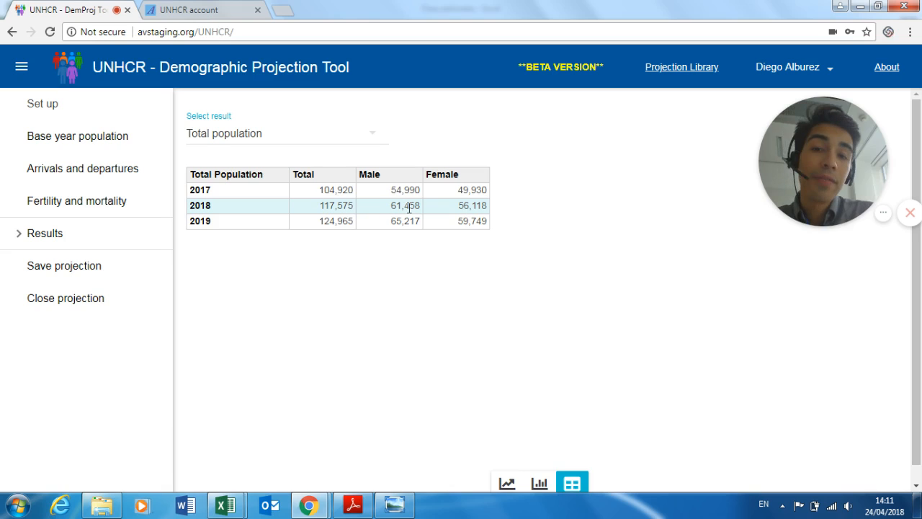
- Highlight the 2018–2019 result rows and pick out the 2017 and 2018 total population values
left_click_drag(482, 225, 265, 191)
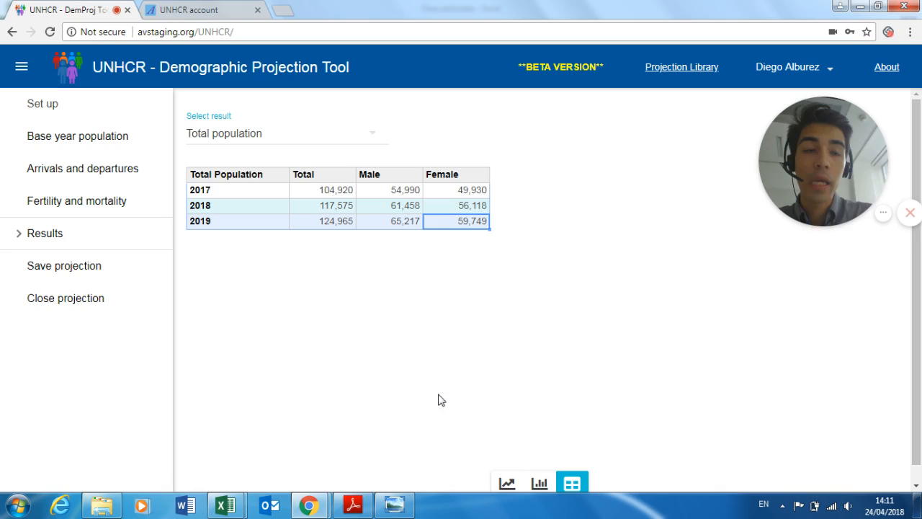
left_click(353, 378)
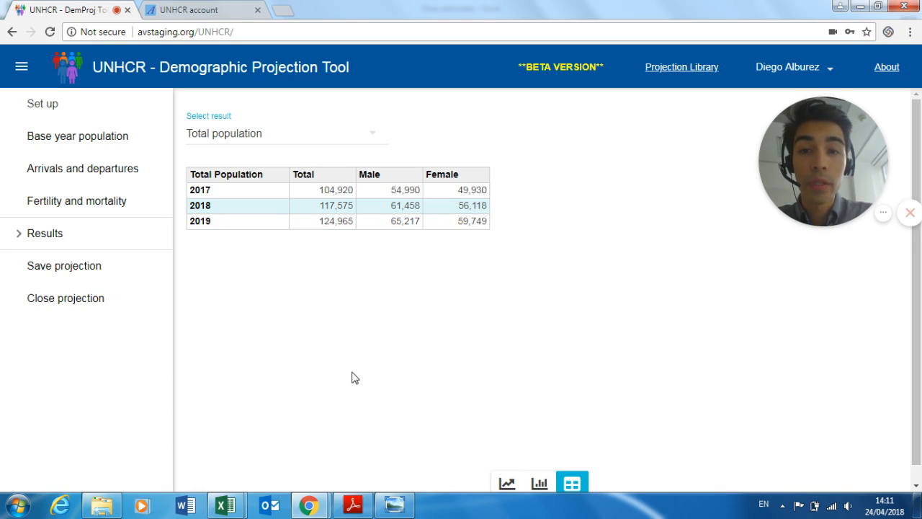
left_click(325, 190)
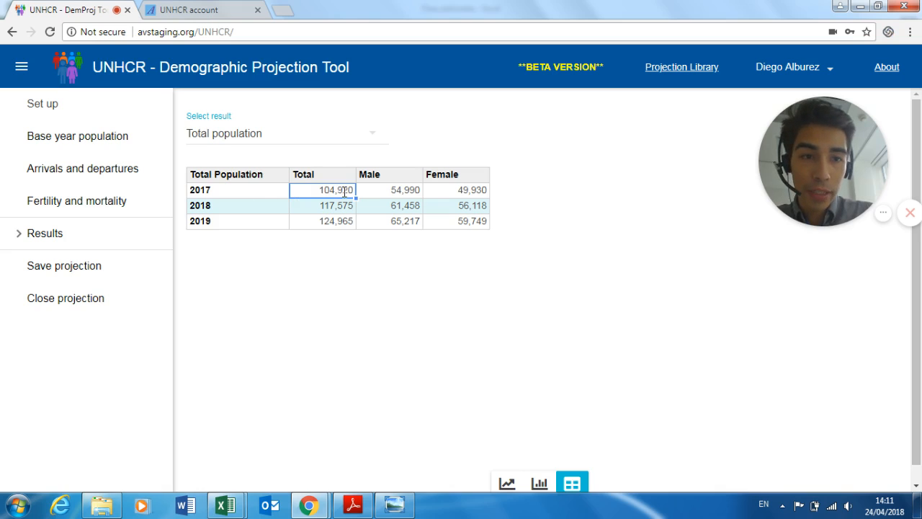
left_click(335, 206)
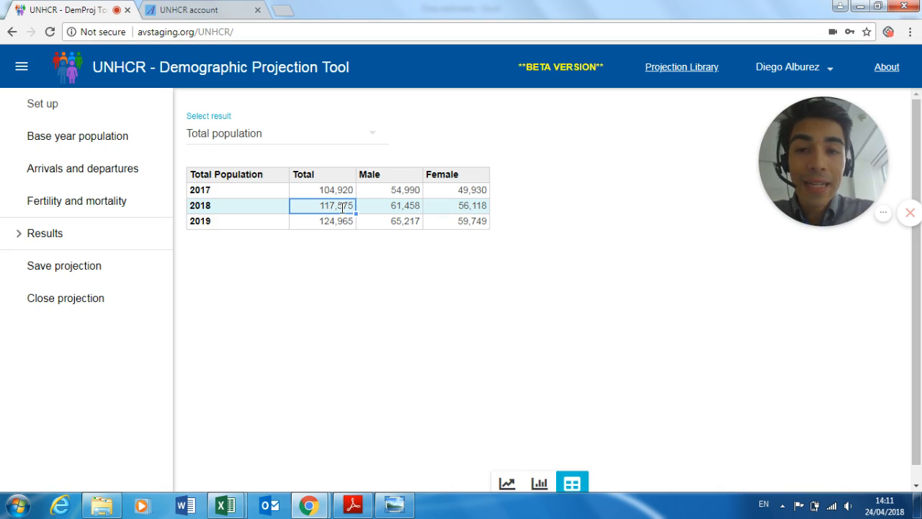
- Select the 2018–2019 totals and male and female figures, then bring up the result-type list
left_click_drag(343, 206, 343, 219)
left_click(395, 279)
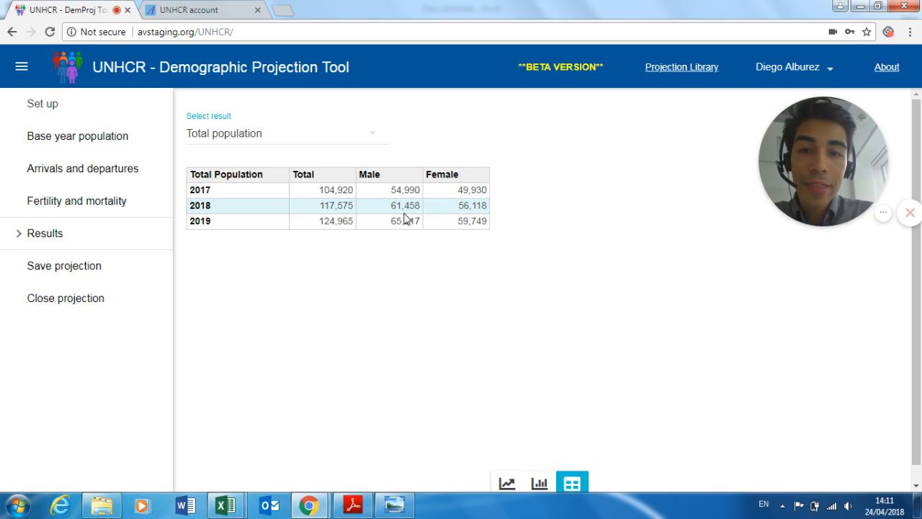
left_click_drag(407, 208, 459, 228)
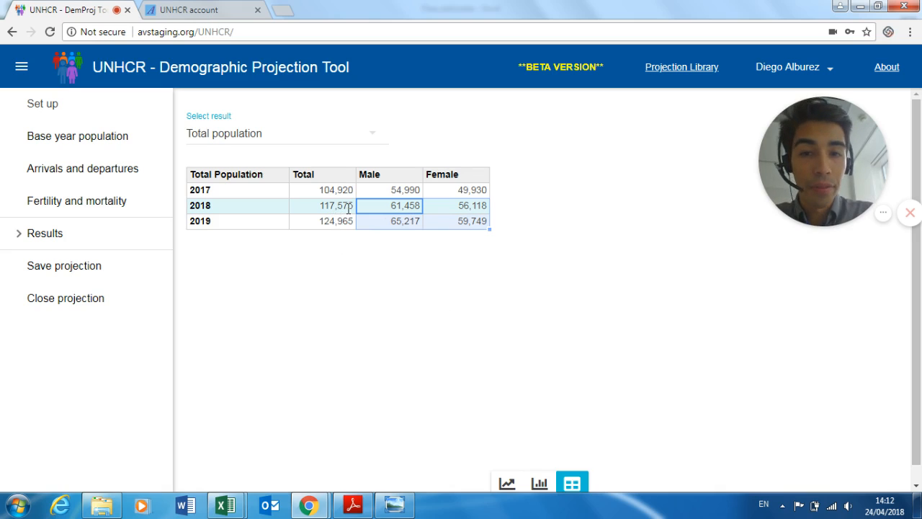
left_click(241, 141)
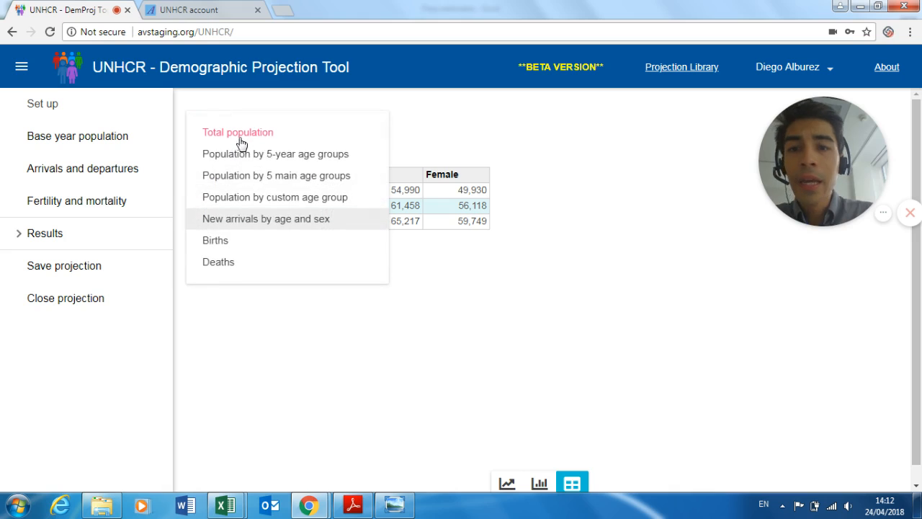
- Show Population by 5-year age groups and scroll through the 2017–2019 table
left_click(242, 156)
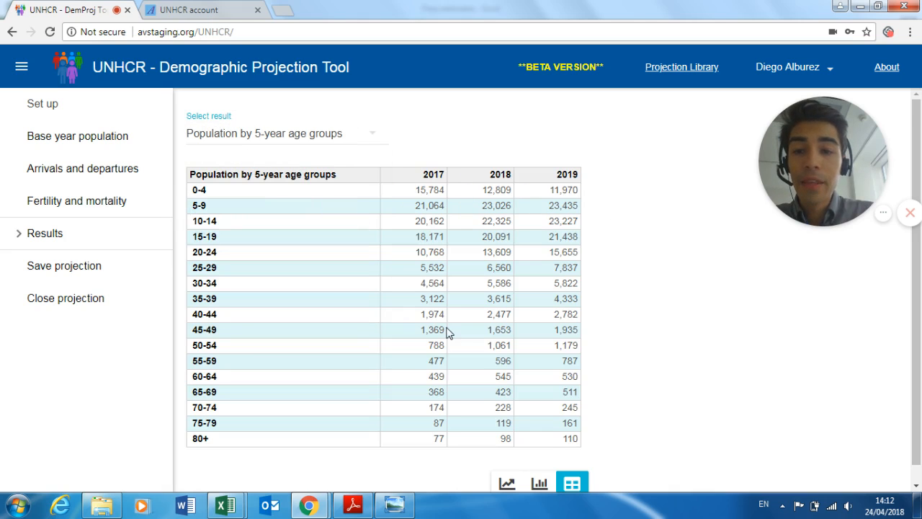
scroll(447, 332, "down", 1)
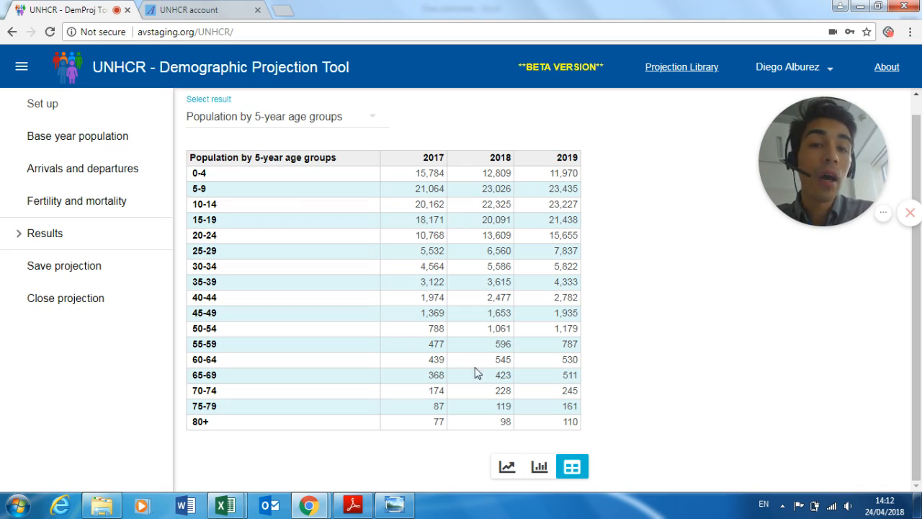
left_click(362, 121)
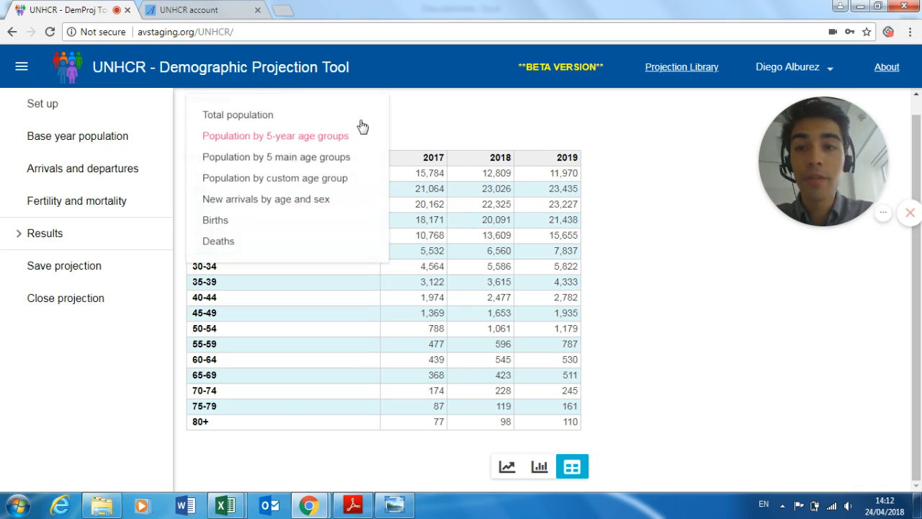
- Switch to Population by custom age group with start age 6 and end age 18
left_click(301, 185)
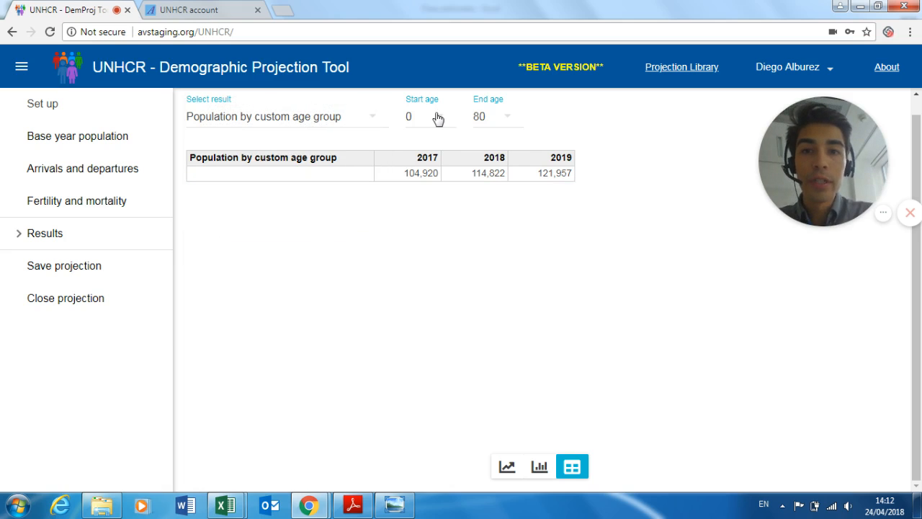
left_click(436, 118)
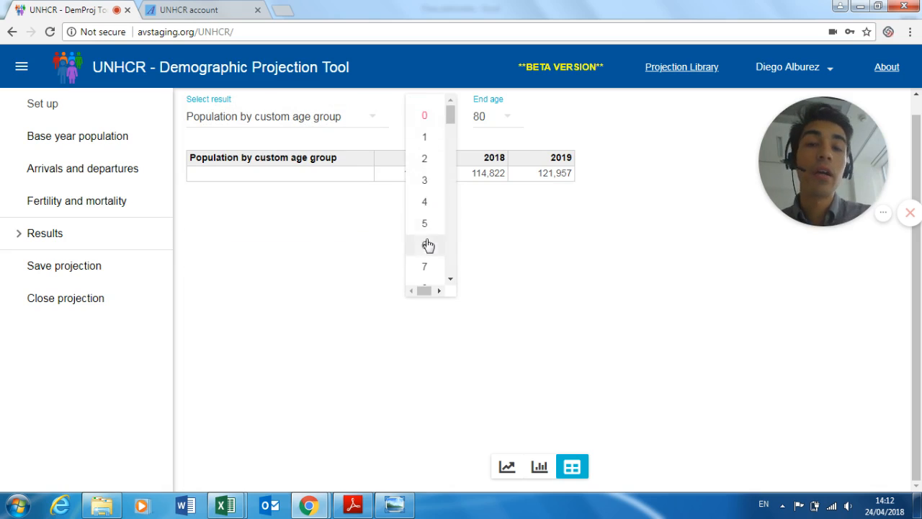
scroll(427, 243, "down", 1)
scroll(426, 252, "down", 2)
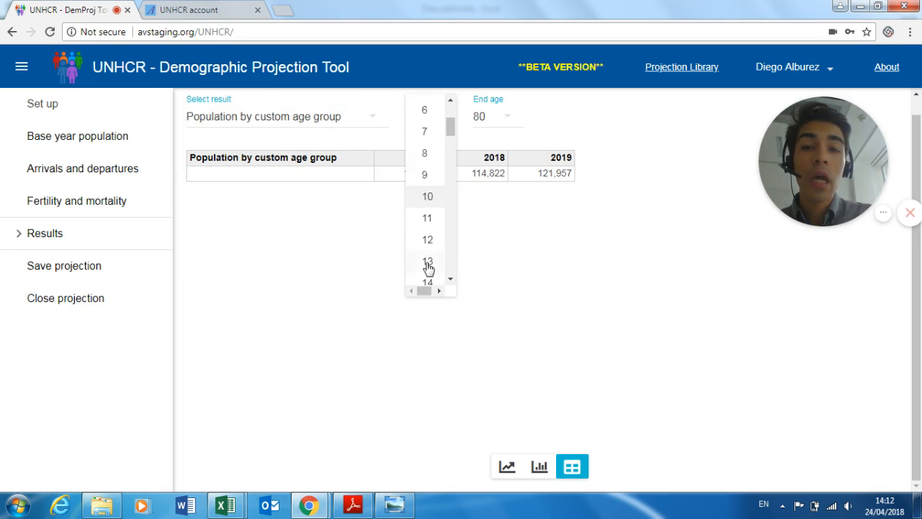
left_click(429, 112)
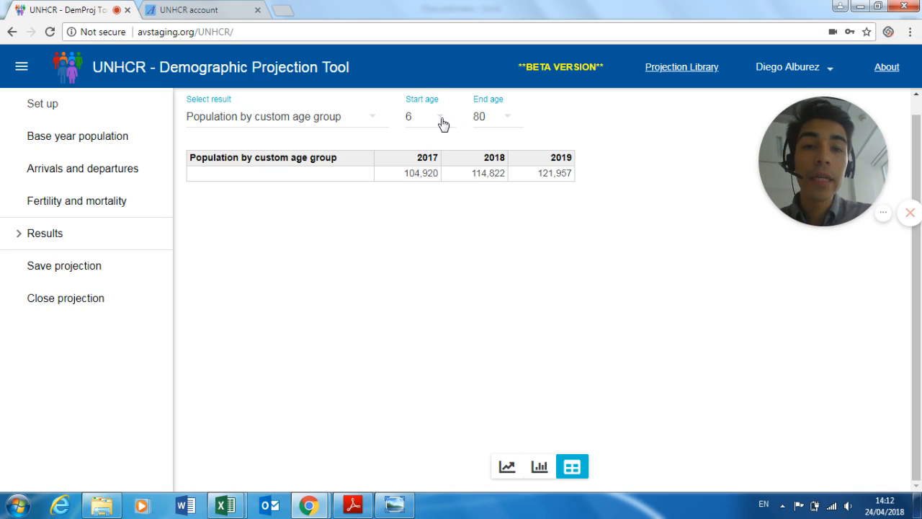
left_click(476, 119)
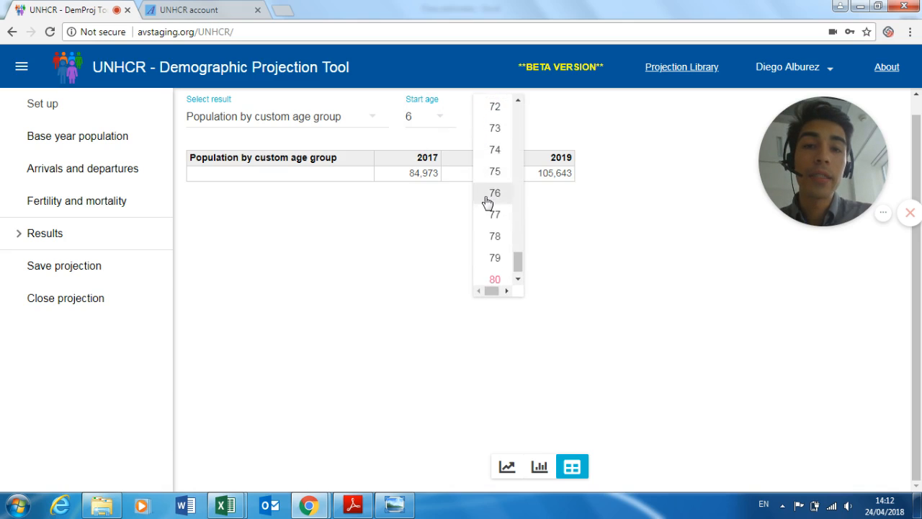
scroll(487, 200, "up", 10)
scroll(488, 202, "up", 5)
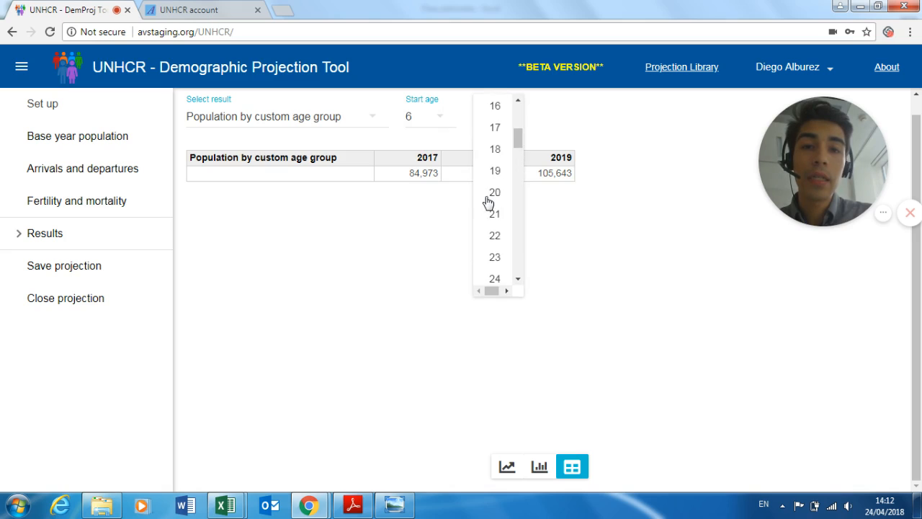
left_click(497, 151)
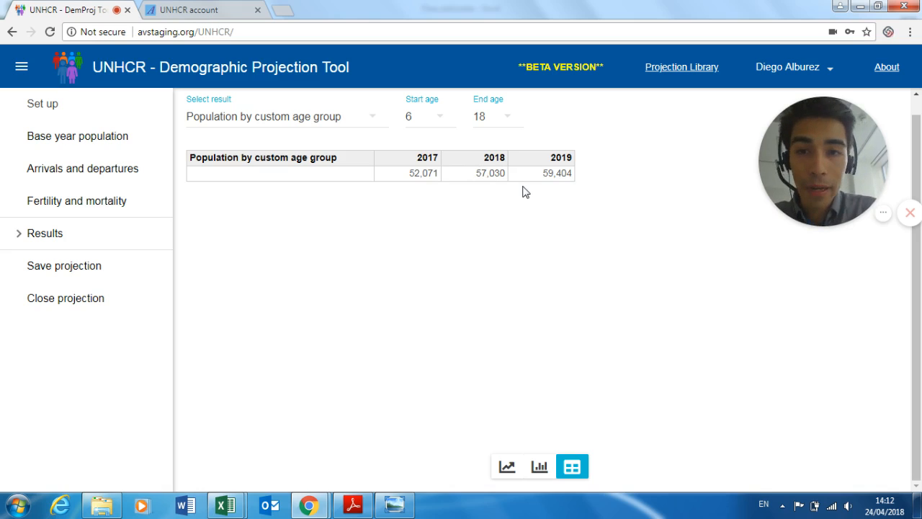
left_click(373, 123)
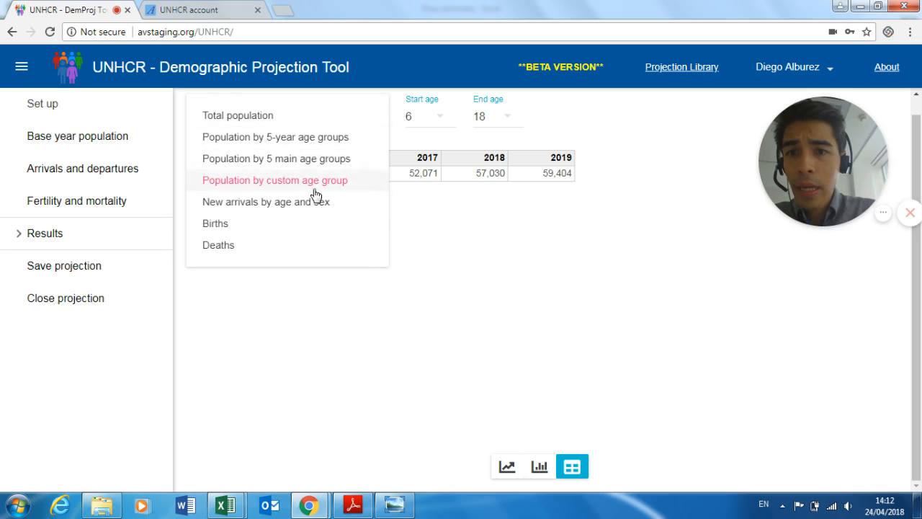
- Display the projected Births results, then the projected Deaths results
left_click(295, 225)
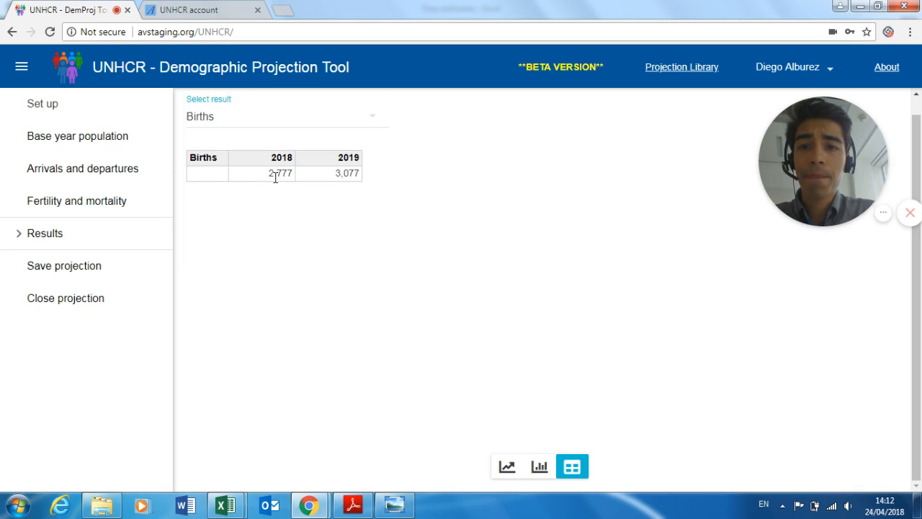
left_click(278, 128)
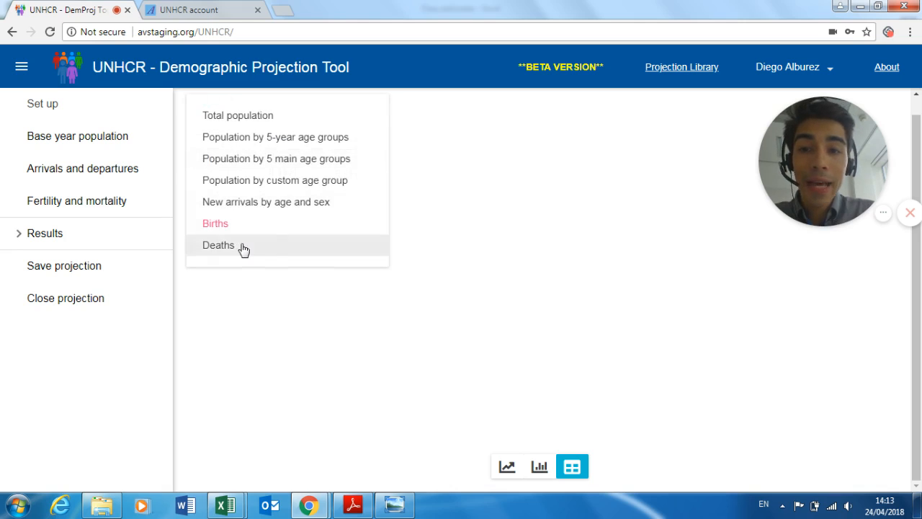
left_click(242, 248)
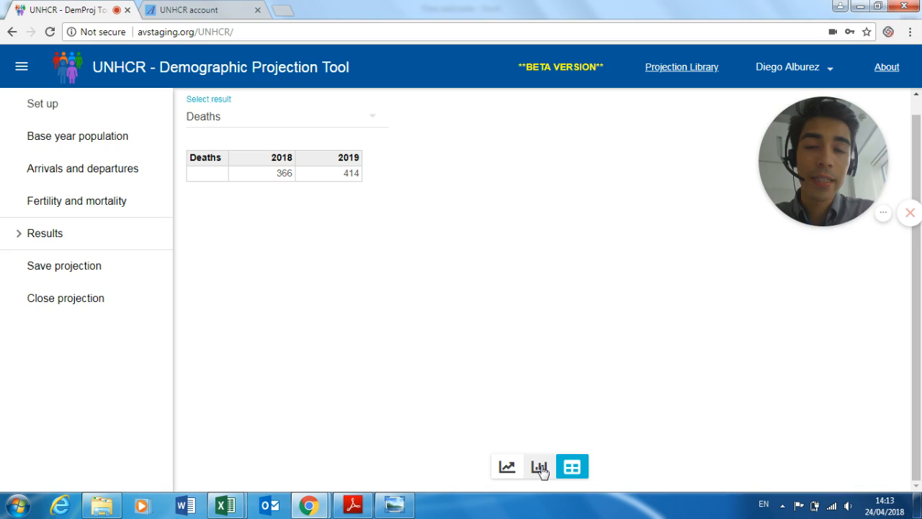
- Return to the Total population results and save the projection
left_click(264, 126)
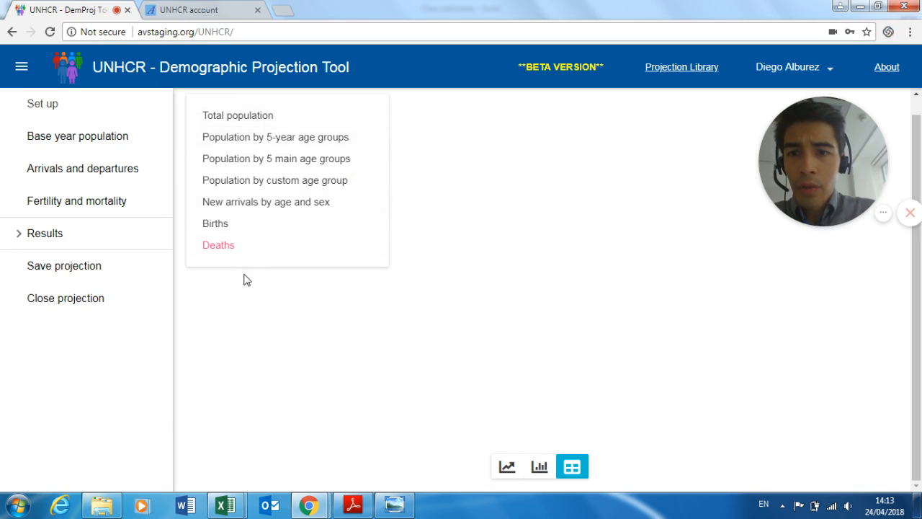
left_click(246, 285)
left_click(243, 126)
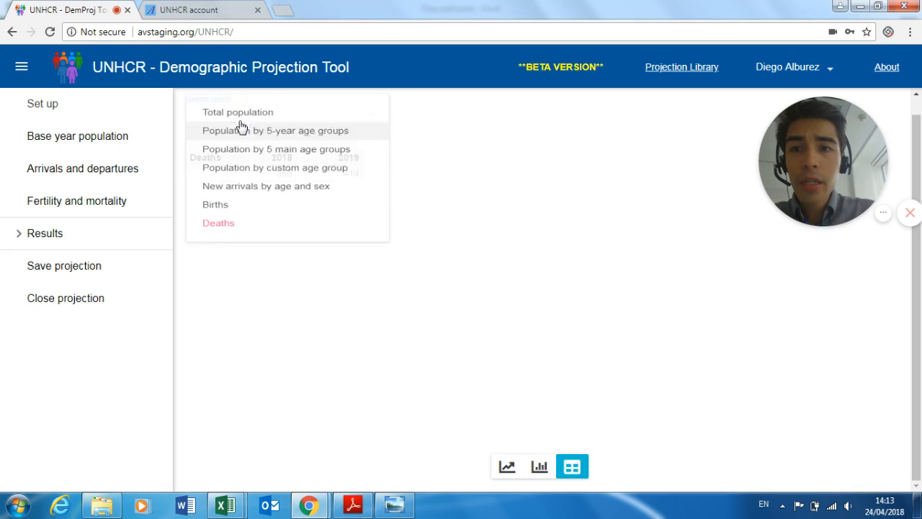
left_click(245, 115)
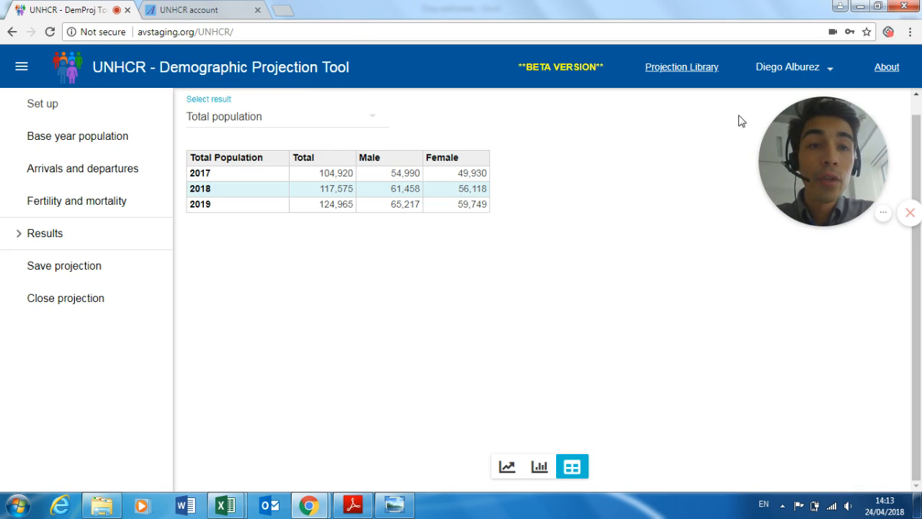
left_click(79, 274)
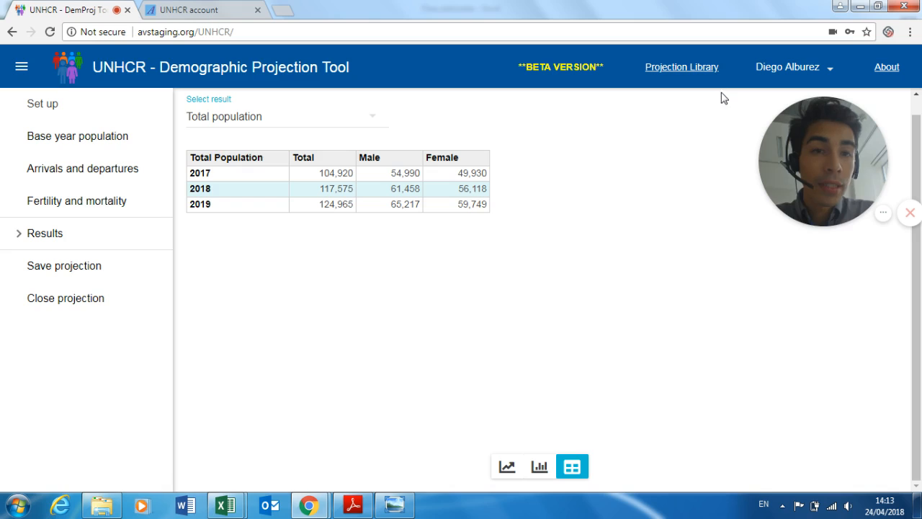
- Go to the Projection Library and highlight the saved Test projection row for Kenya and South Sudan
left_click(669, 72)
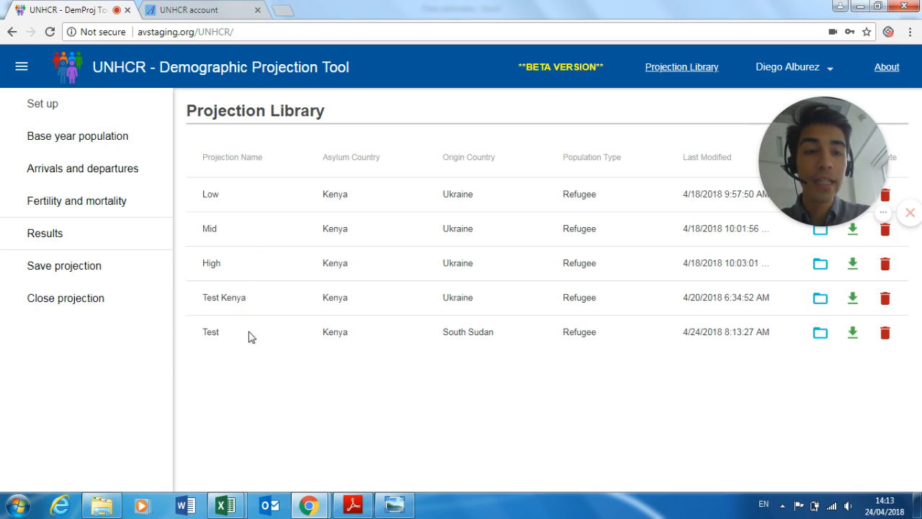
left_click_drag(209, 330, 768, 344)
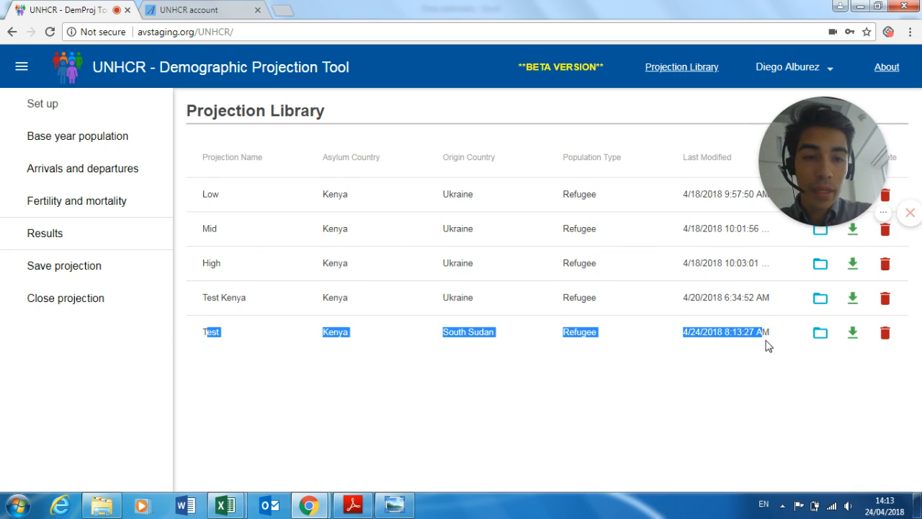
left_click(535, 448)
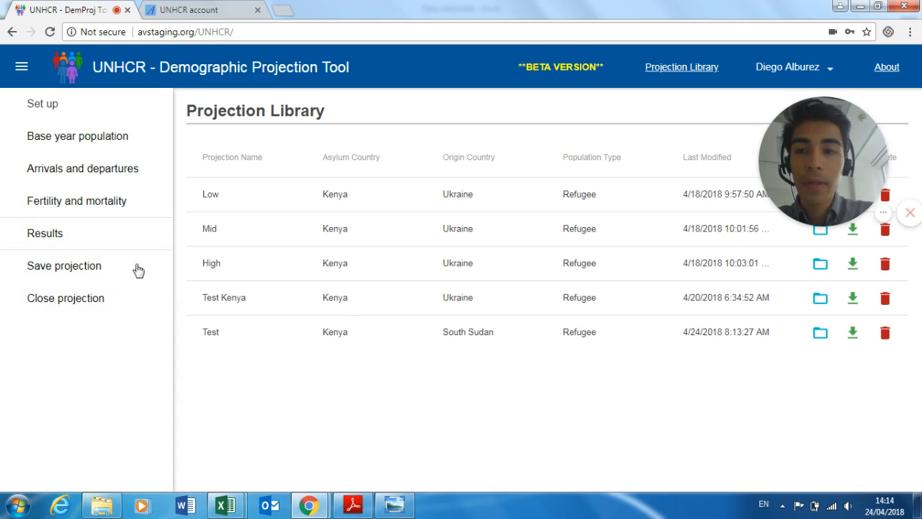
left_click(805, 75)
left_click(394, 81)
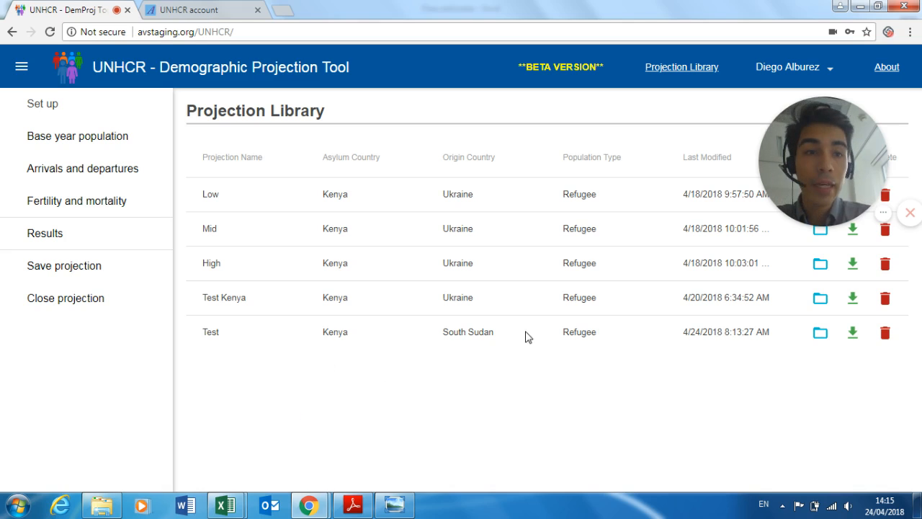
mouse_move(839, 154)
left_click_drag(839, 154, 100, 393)
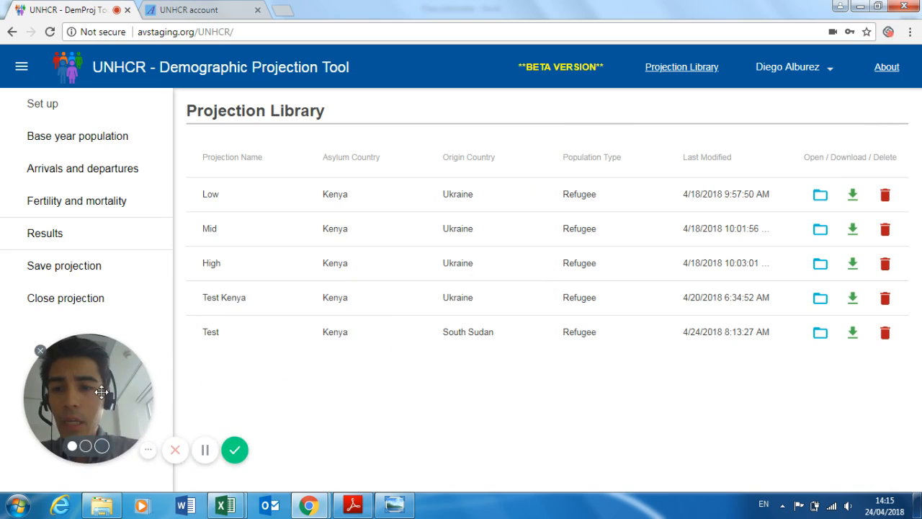
left_click(174, 456)
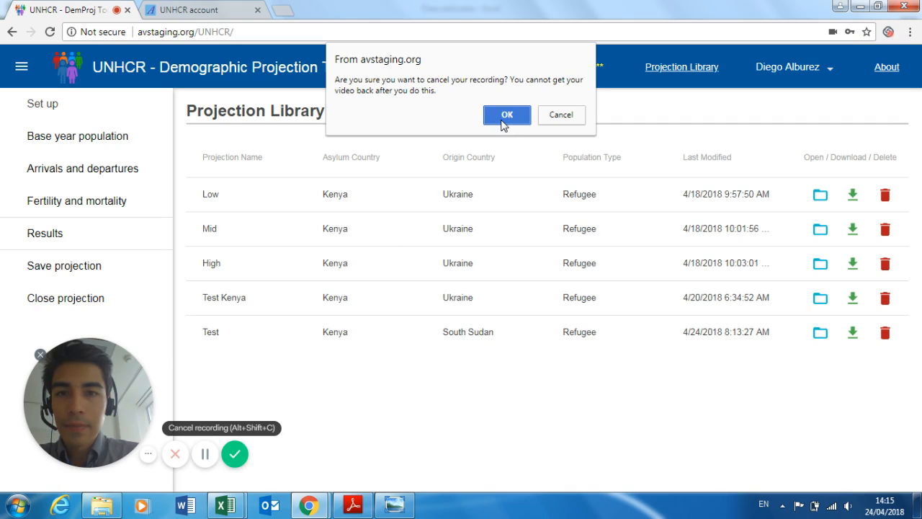
left_click(576, 116)
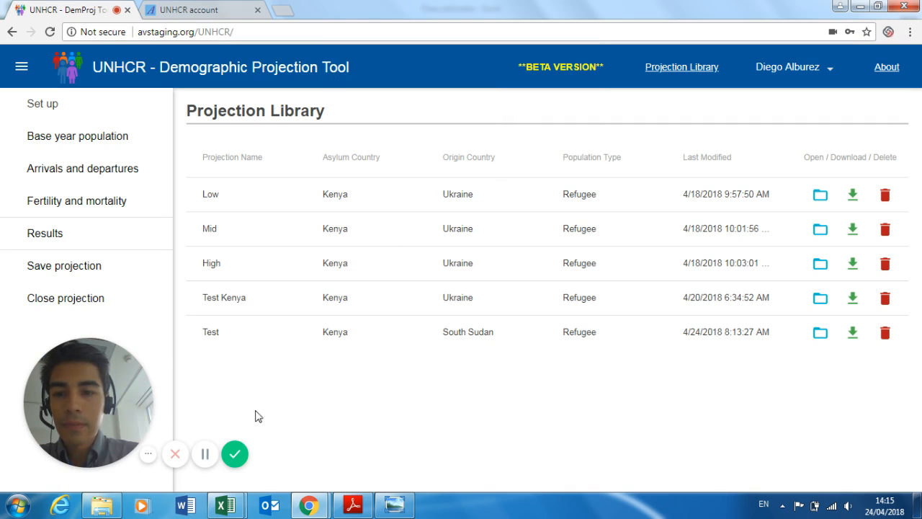